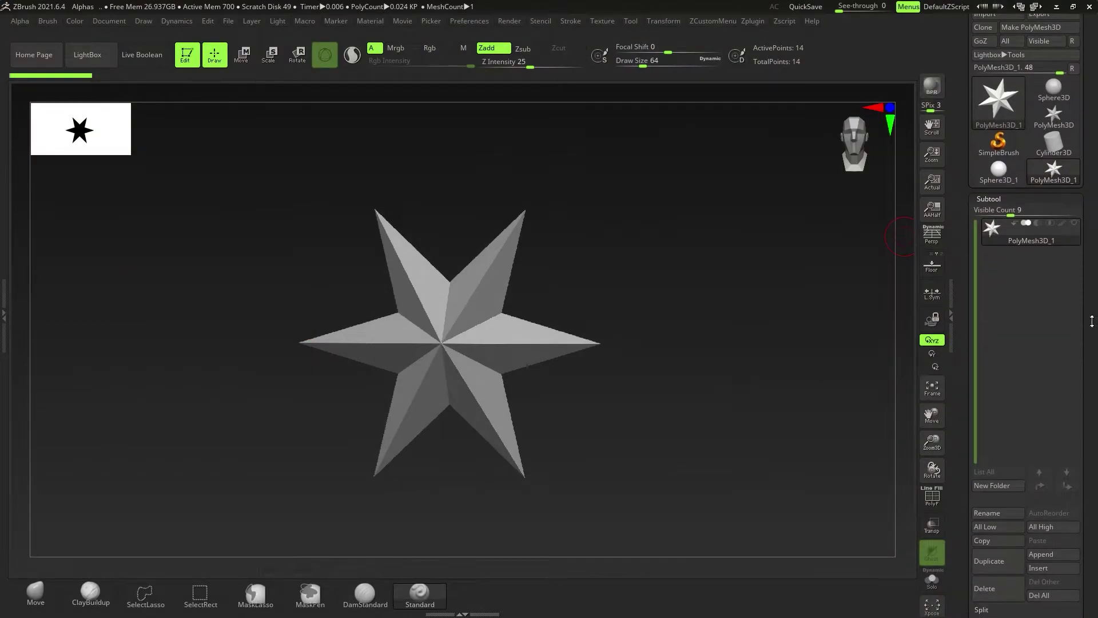
Insert a Plane3D mesh as a new subtool below the star.
left_click(1042, 569)
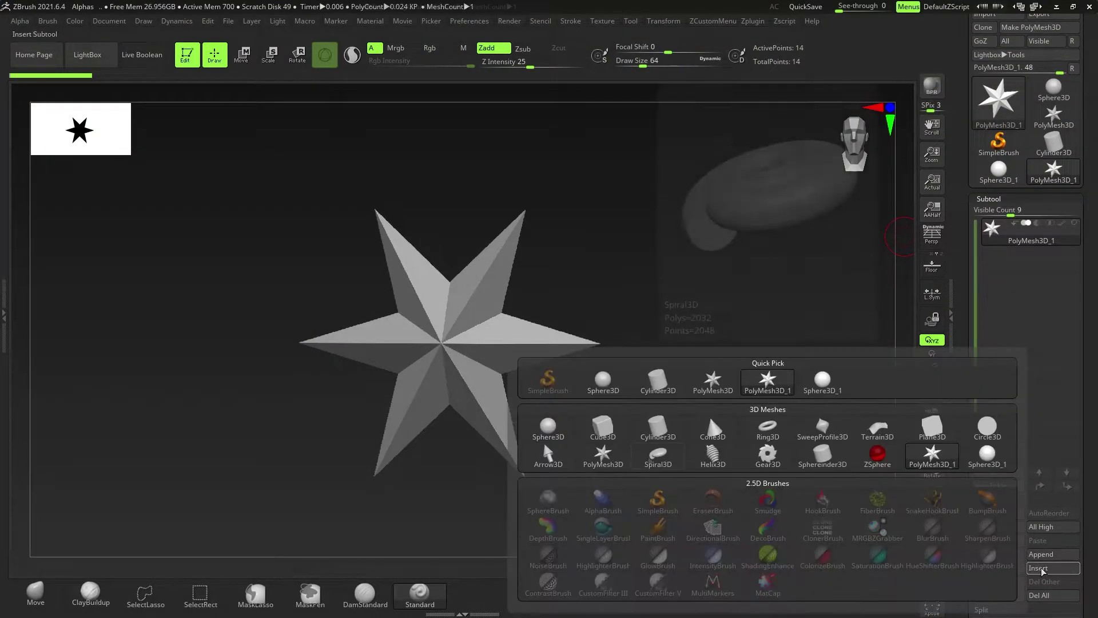
left_click(941, 431)
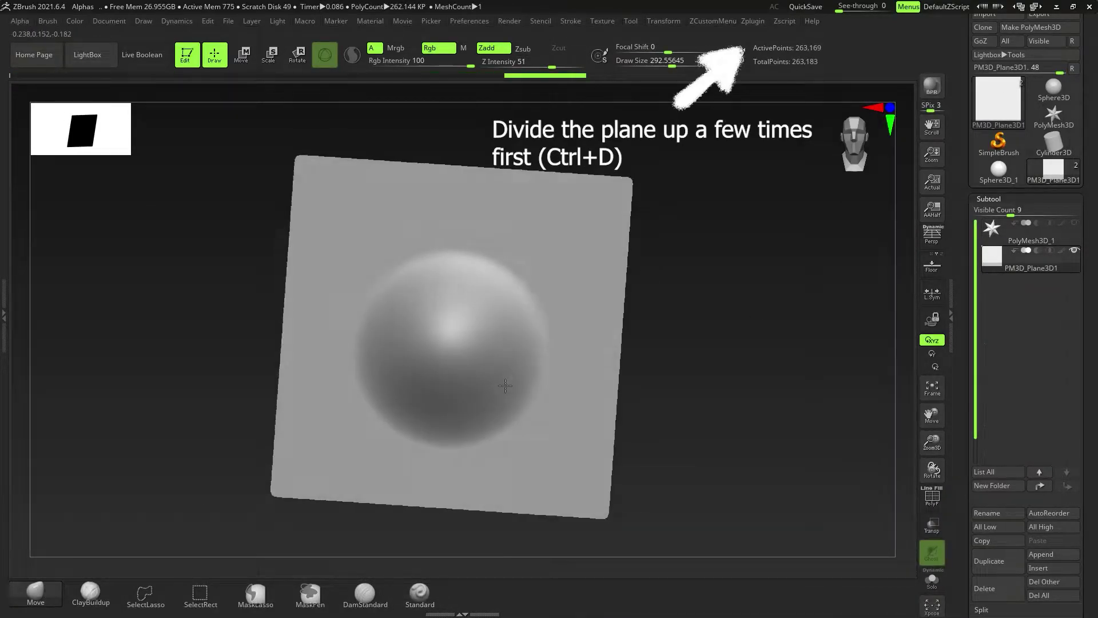
Reshape the raised dome on the plane into a symmetrical egg-shaped form with the Move brush.
right_click_drag(505, 385, 497, 389, "shift")
left_click_drag(471, 377, 471, 417)
left_click_drag(492, 331, 500, 304)
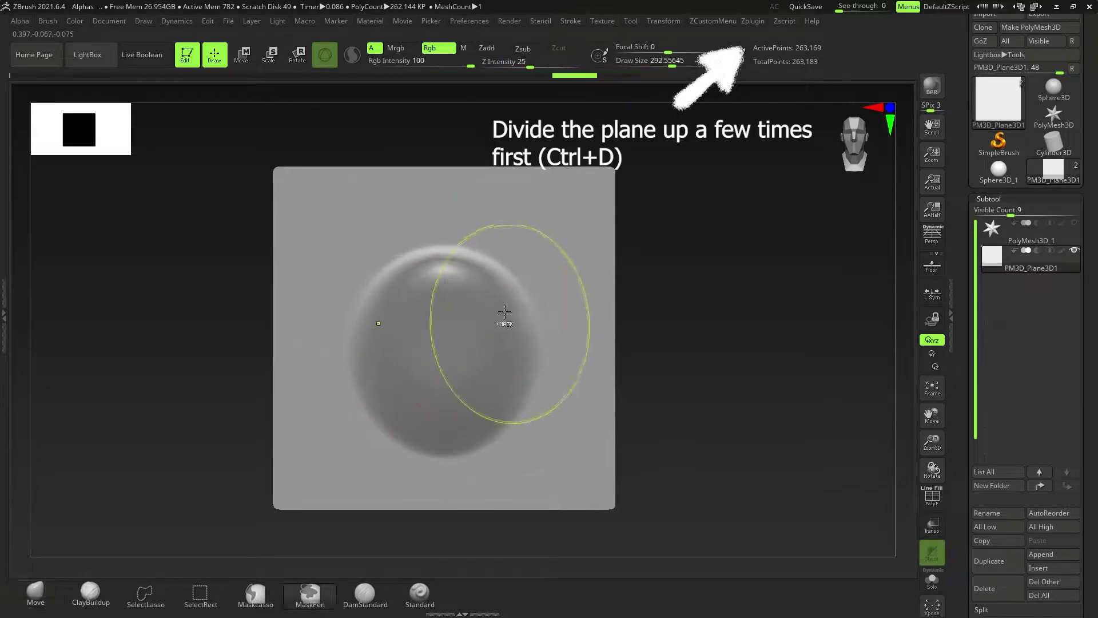
left_click_drag(520, 355, 543, 355)
right_click_drag(544, 355, 454, 357)
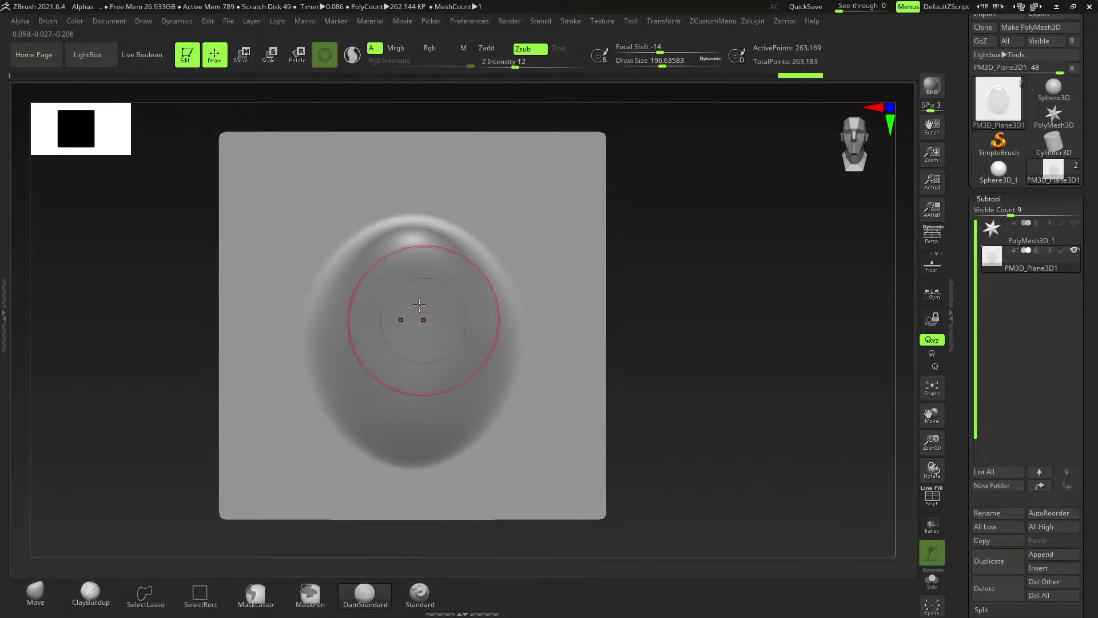
Sculpt a central line, built-up sides and branching V-shaped grooves into the egg-shaped form with the DamStandard, ClayBuildup and Standard brushes.
mouse_move(404, 294)
left_mouse_down()
mouse_move(417, 338)
mouse_move(413, 472)
left_mouse_up()
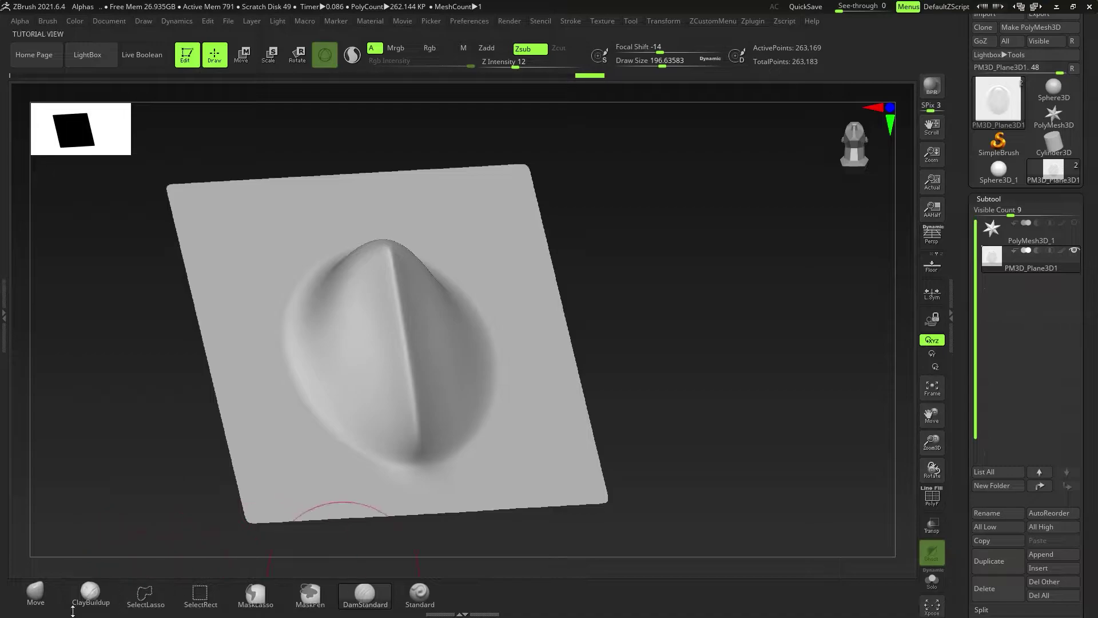
key("s")
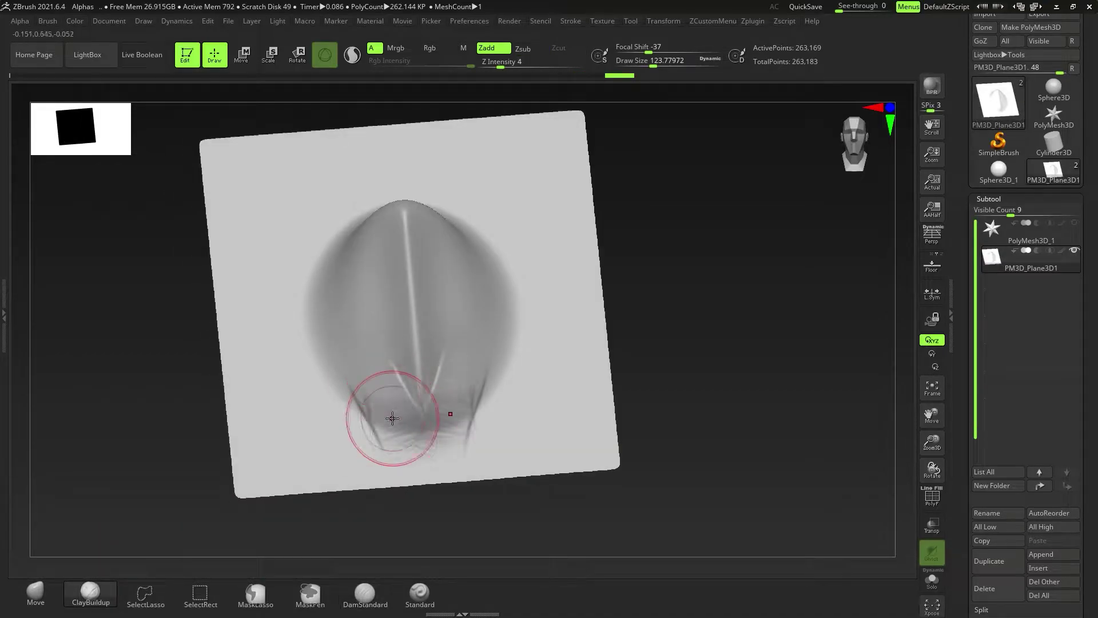
mouse_move(392, 420)
left_mouse_down()
mouse_move(380, 336)
mouse_move(395, 228)
left_mouse_up()
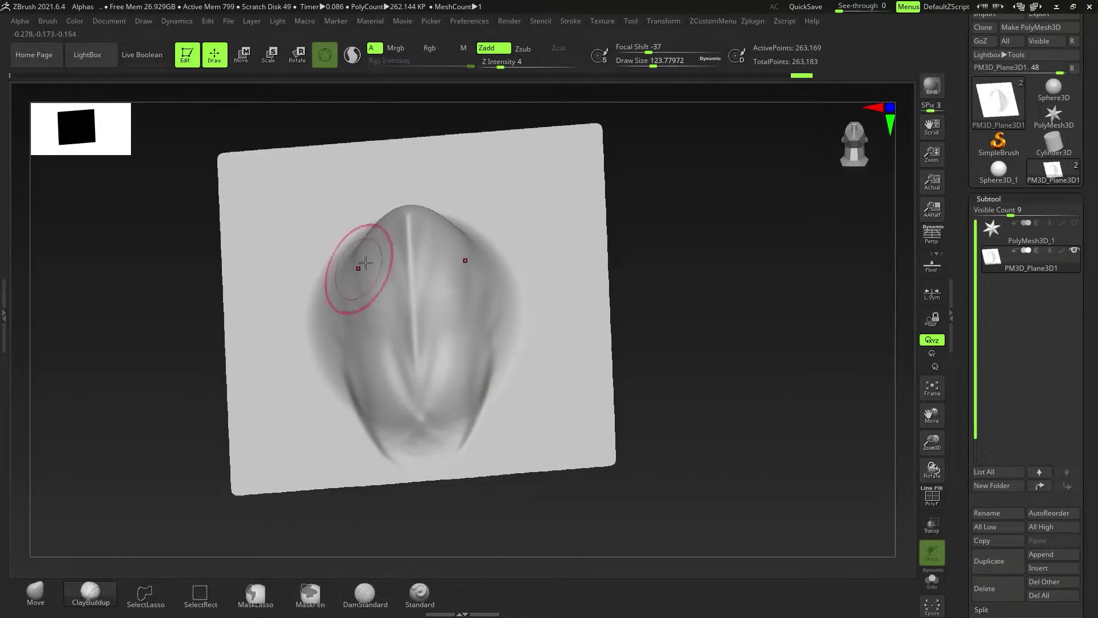
key("b")
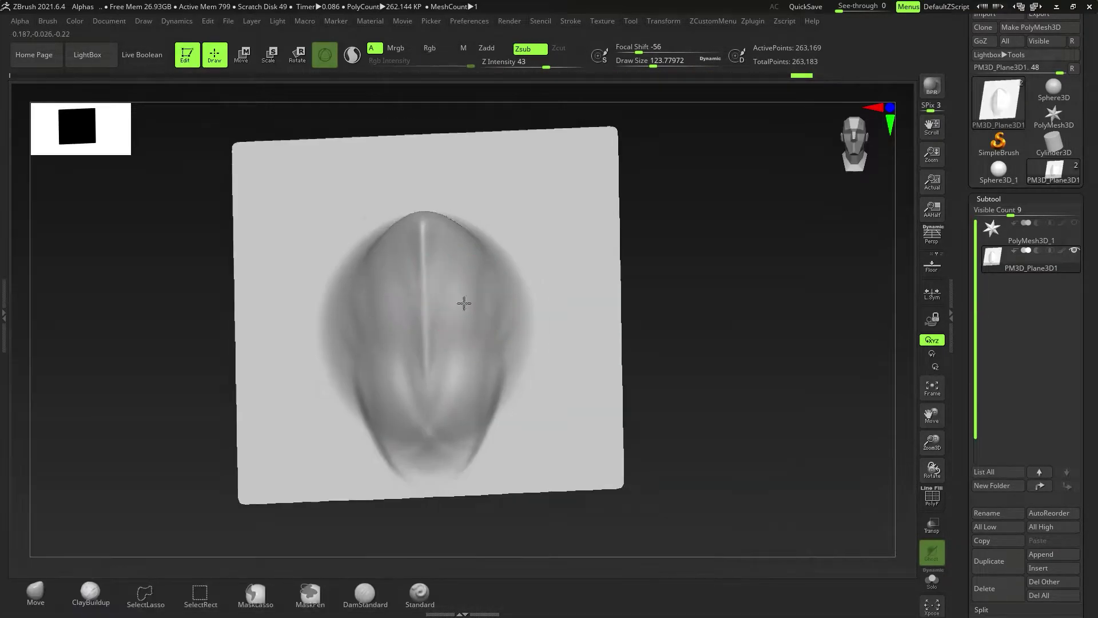
left_click_drag(515, 62, 543, 59)
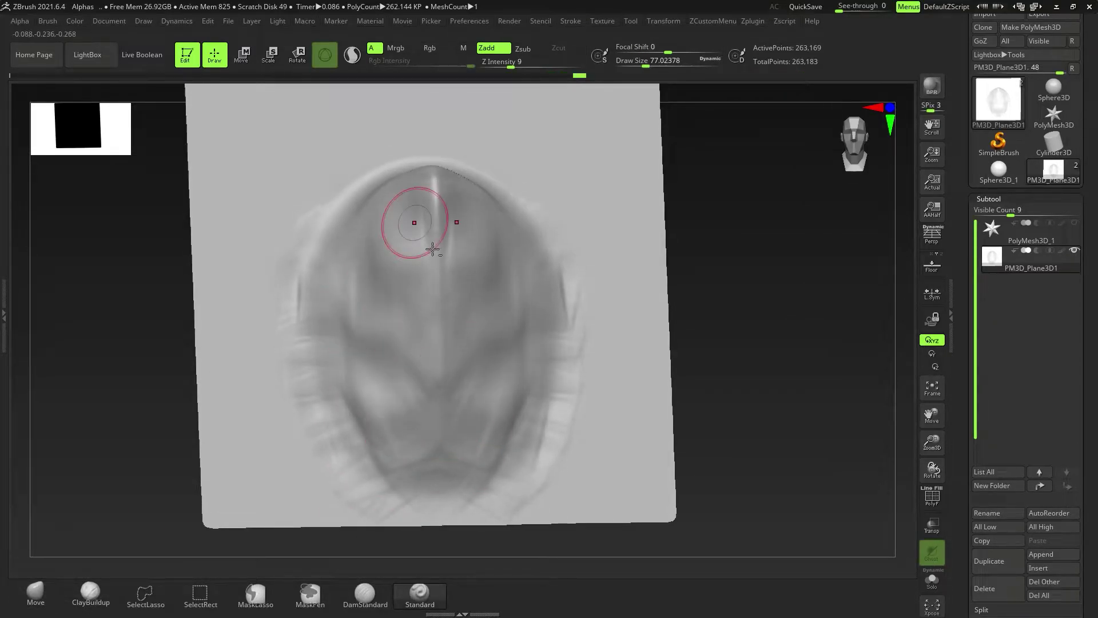
mouse_move(432, 249)
right_mouse_down("ctrl")
mouse_move(526, 402)
mouse_move(510, 365)
mouse_move(478, 375)
mouse_move(387, 546)
right_mouse_up("ctrl")
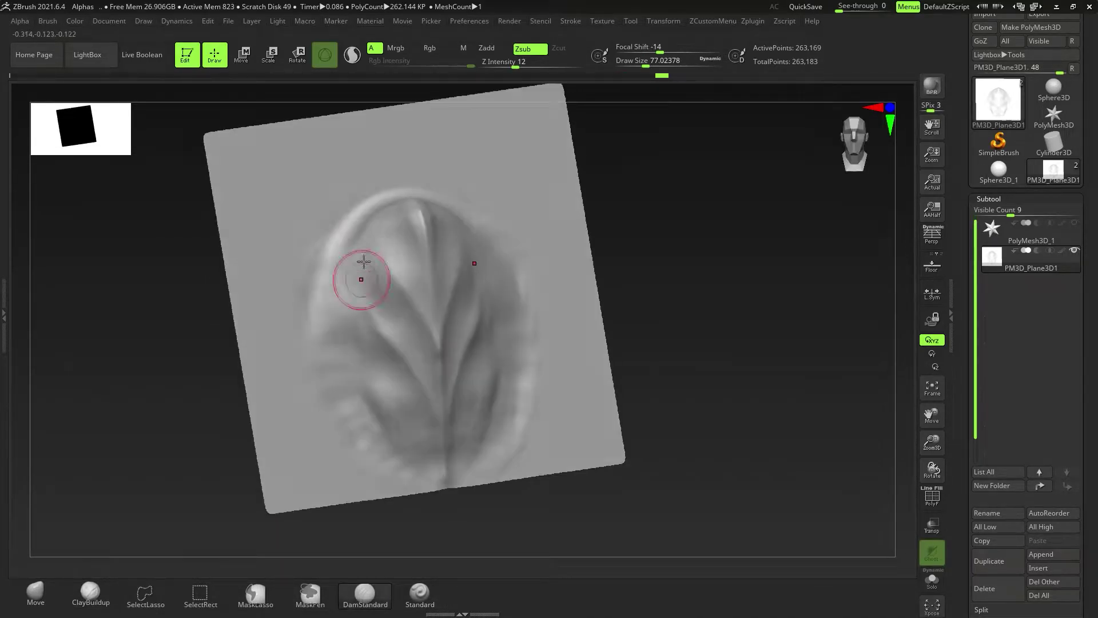
mouse_move(360, 276)
left_mouse_down()
mouse_move(343, 237)
mouse_move(321, 320)
left_mouse_up()
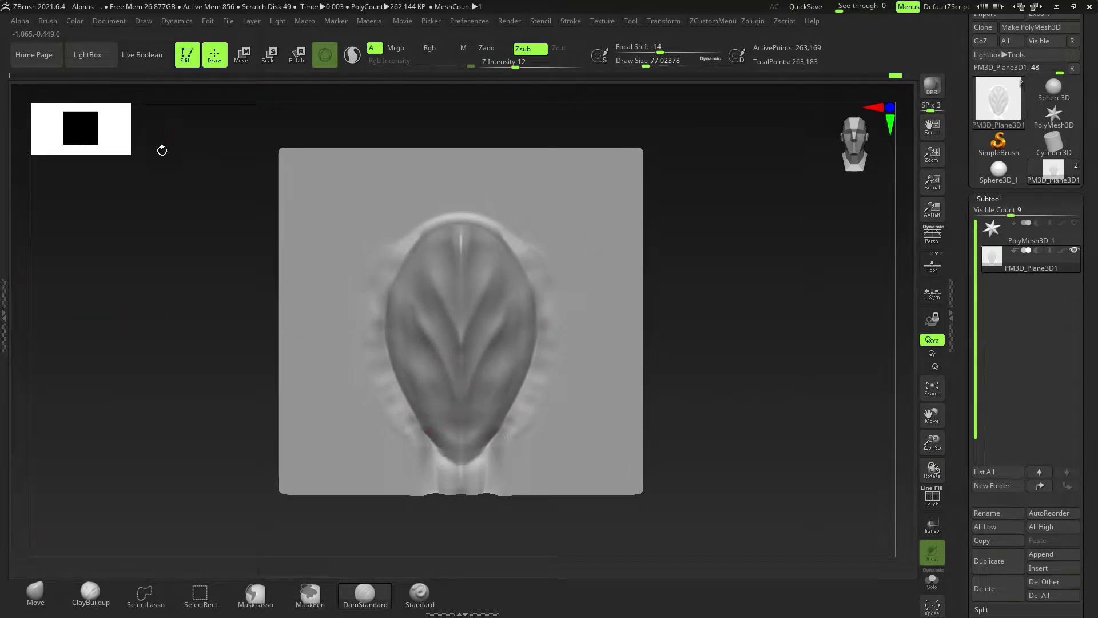
Resize the document to 512 wide by 512 high with the proportion lock off.
left_click_drag(925, 159, 693, 274)
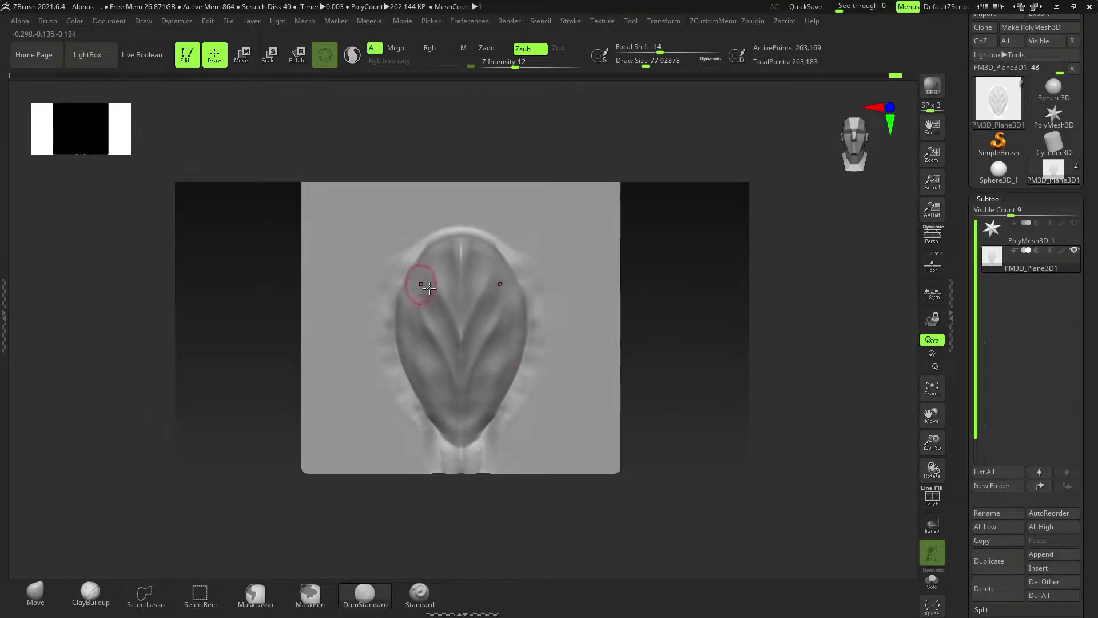
left_click(120, 25)
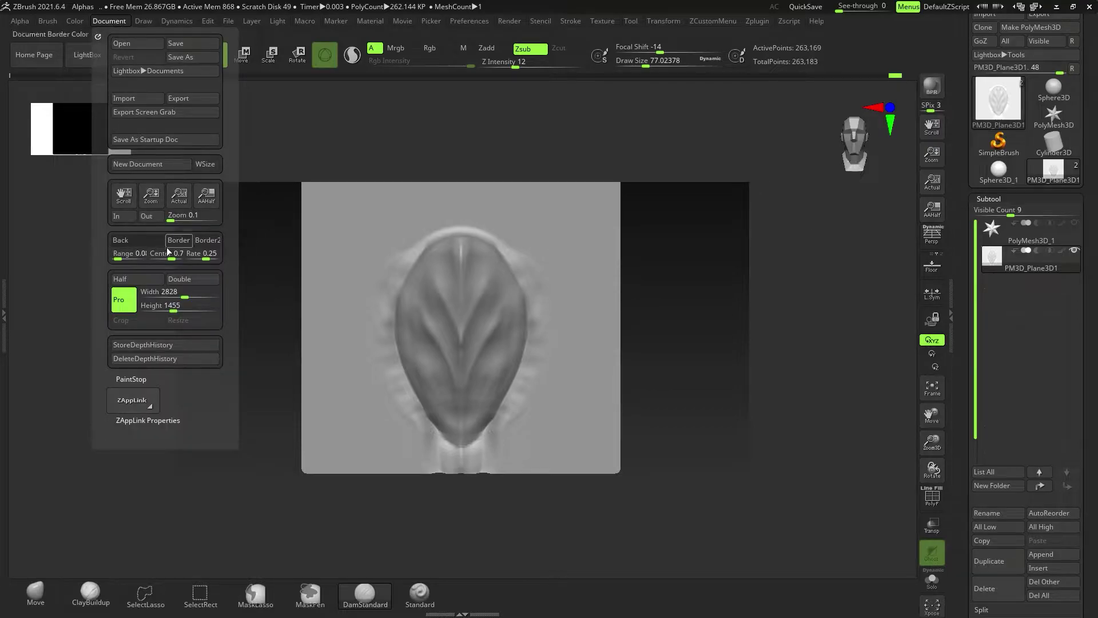
left_click(170, 293)
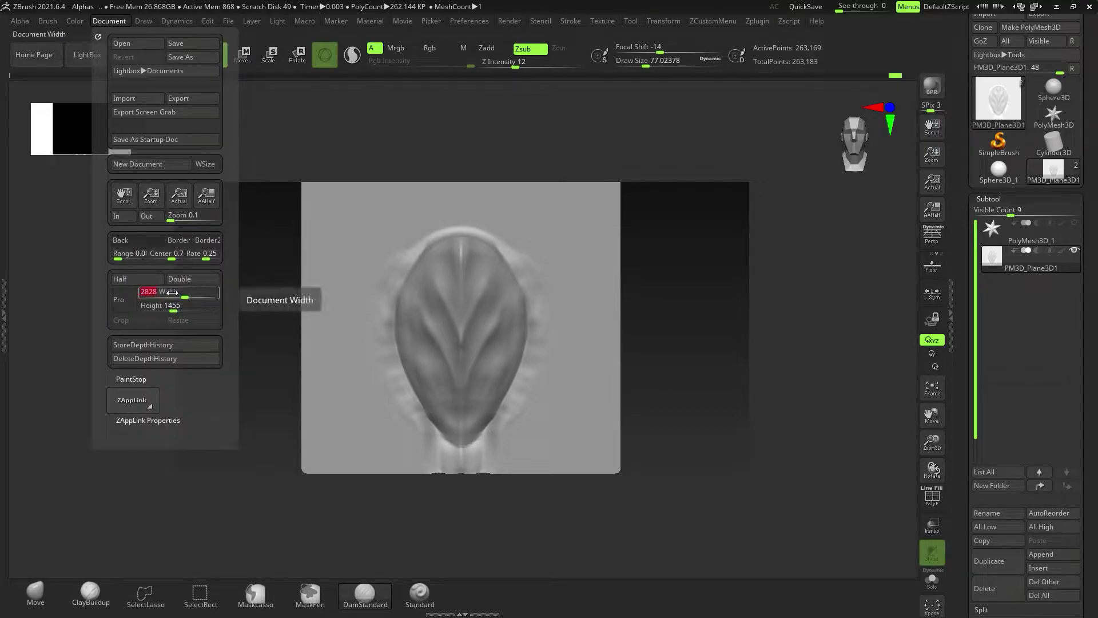
type("512")
left_click(175, 305)
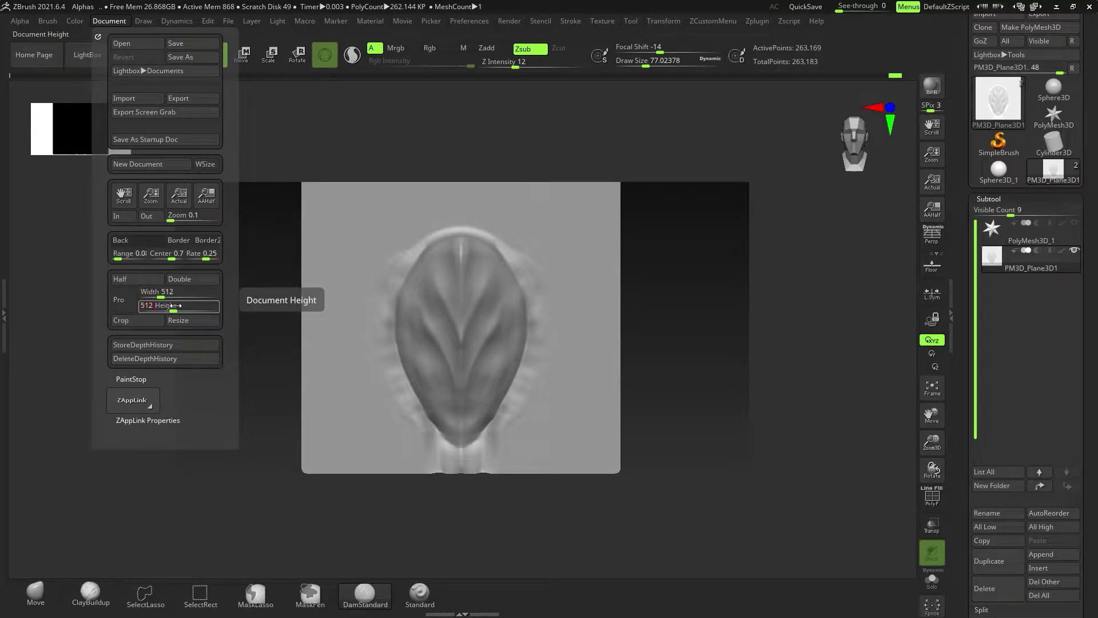
type("512")
key("Return")
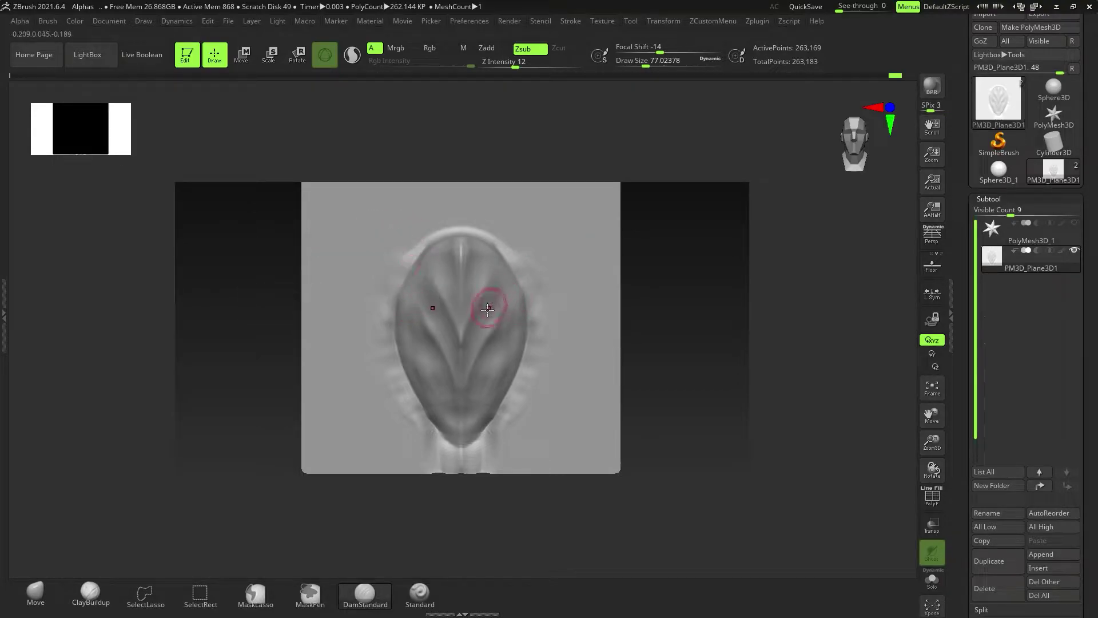
left_click(99, 21)
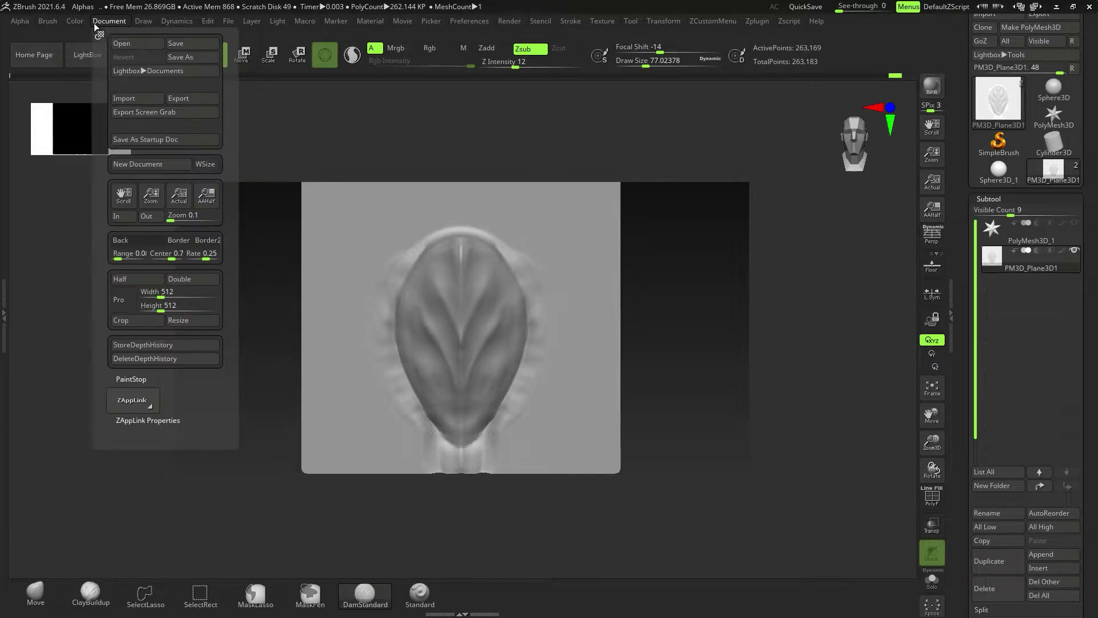
left_click(183, 322)
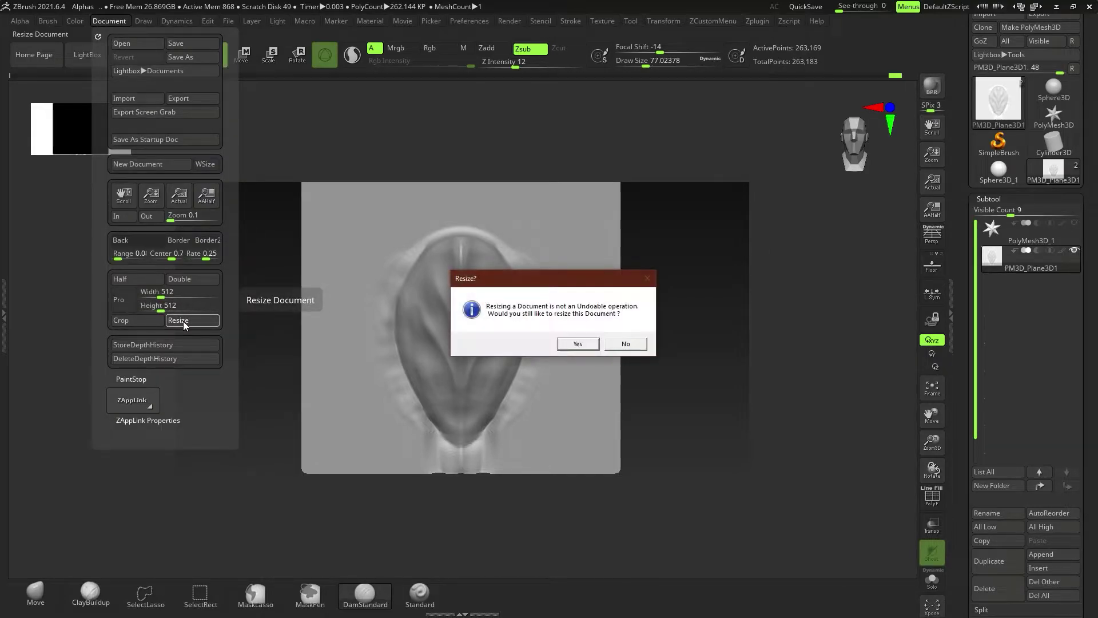
left_click(577, 343)
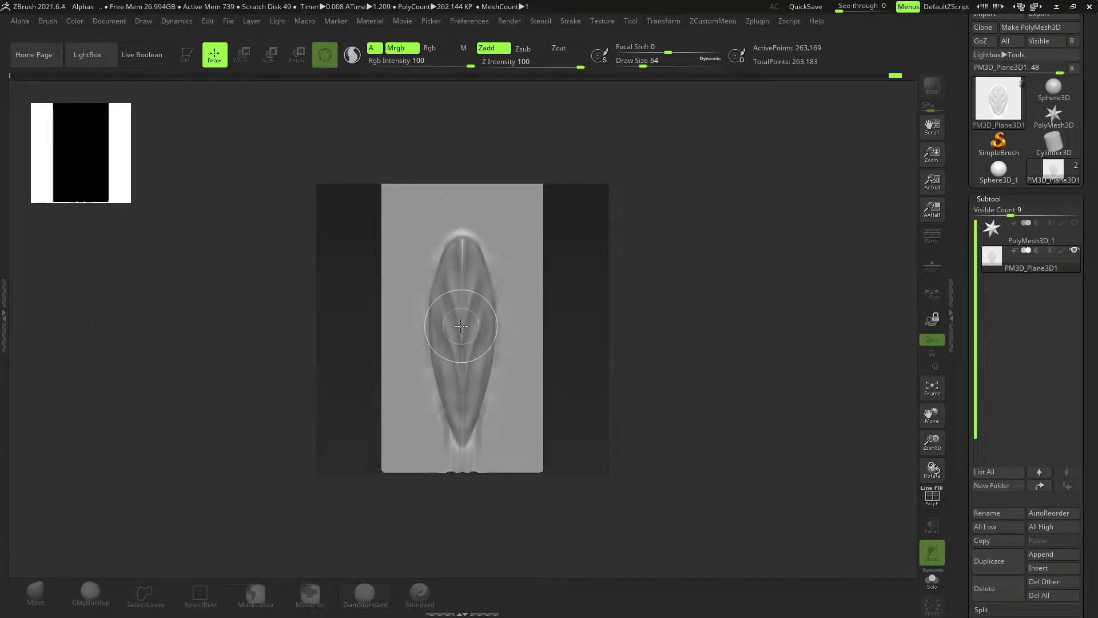
Clear the canvas, redraw the sculpted plane in Edit mode and fit it so it fills the square document.
key("ctrl+n")
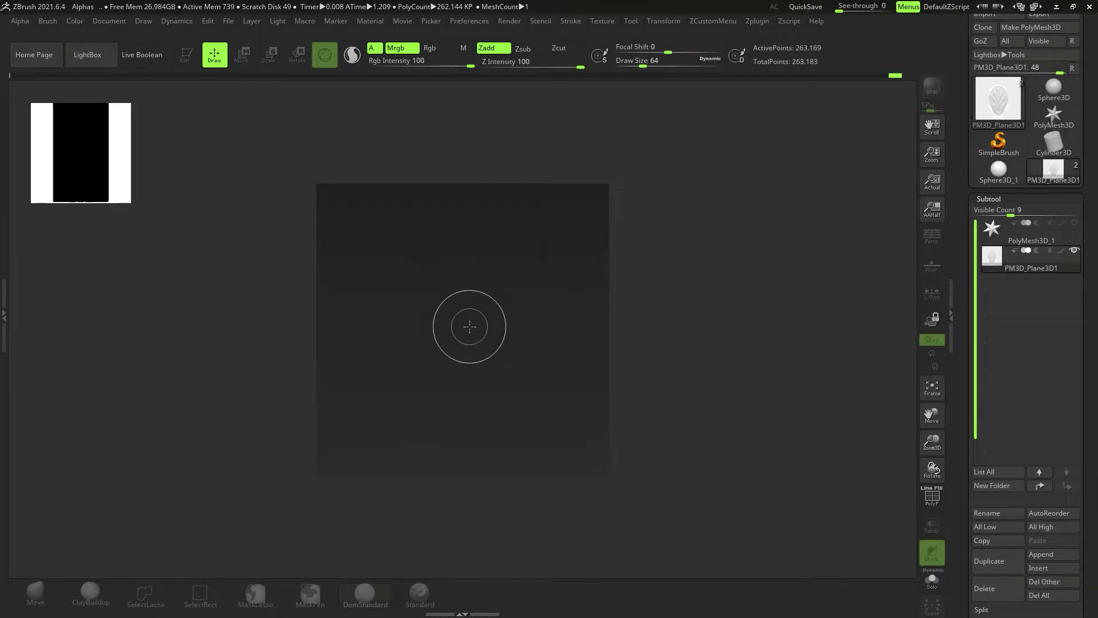
mouse_move(471, 330)
left_mouse_down()
mouse_move(500, 442)
mouse_move(480, 485)
mouse_move(487, 519)
left_mouse_up()
key("t")
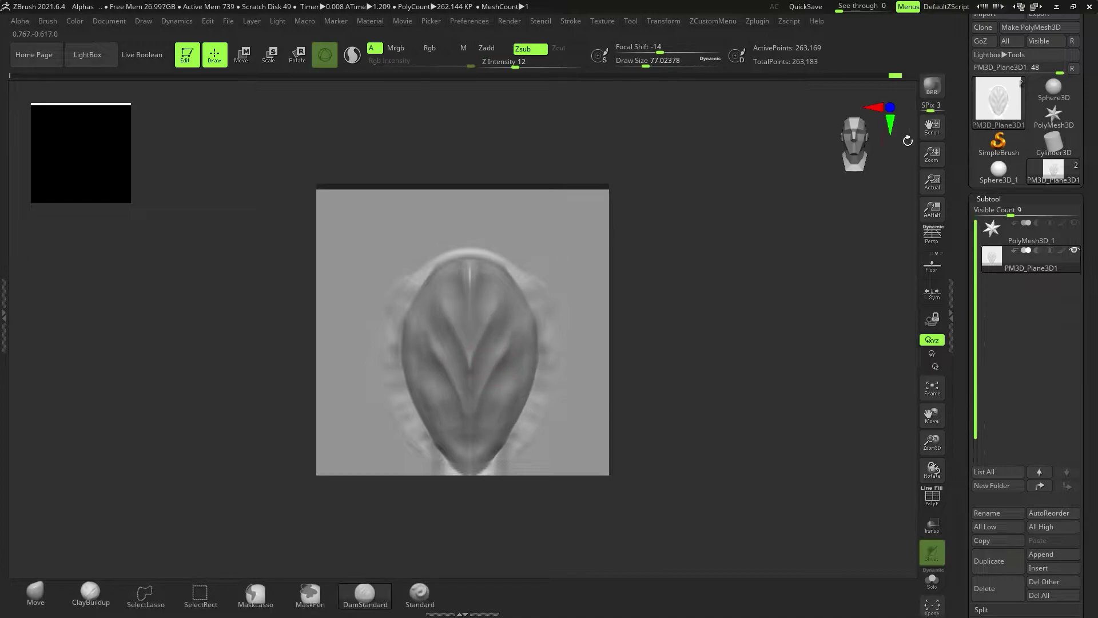
mouse_move(506, 358)
right_mouse_down("alt")
mouse_move(499, 324)
mouse_move(510, 344)
mouse_move(491, 341)
right_mouse_up("alt")
Undo the last strokes at the lower tip of the sculpted form.
key("ctrl+z")
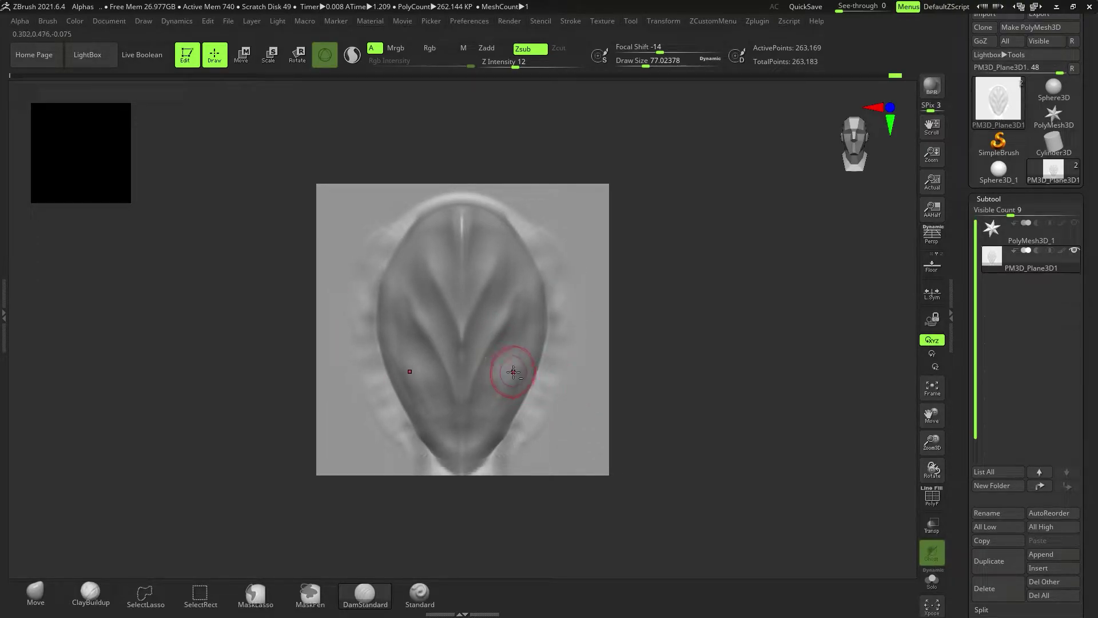
key("ctrl+z")
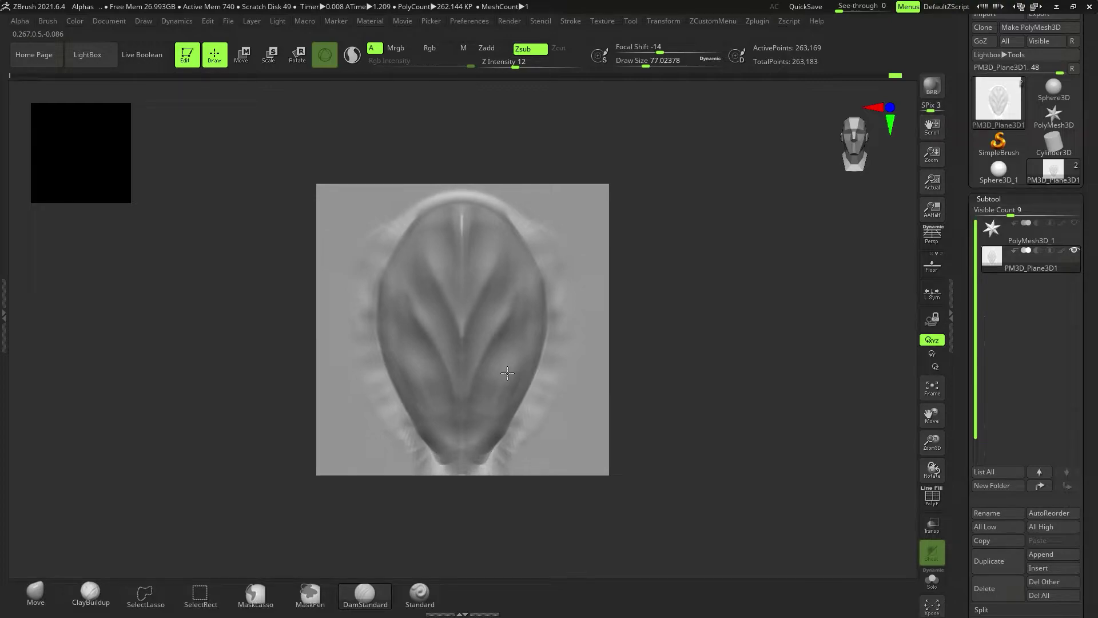
key("ctrl+z")
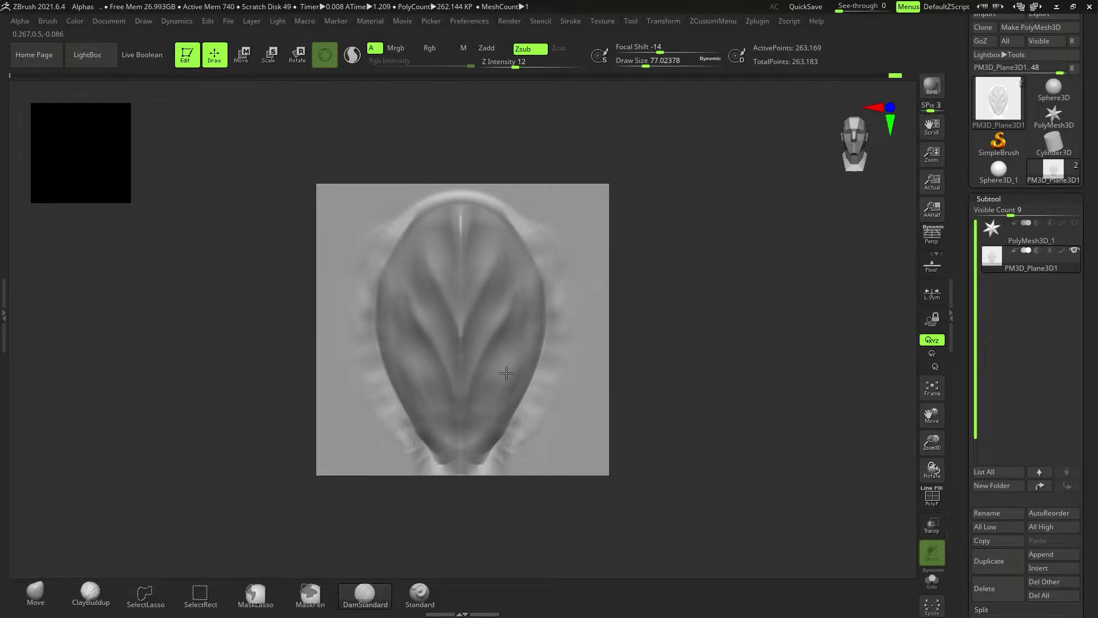
Open the side tray and dock the Alpha palette in it, collapsed.
double_click(3, 331)
left_click(163, 22)
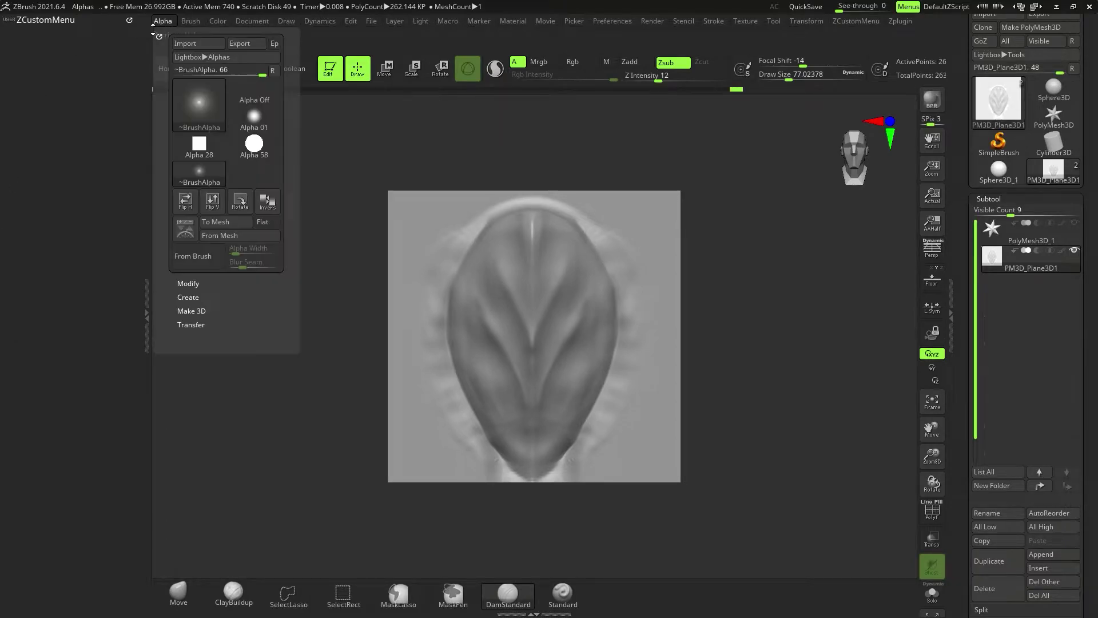
left_click_drag(159, 36, 53, 63)
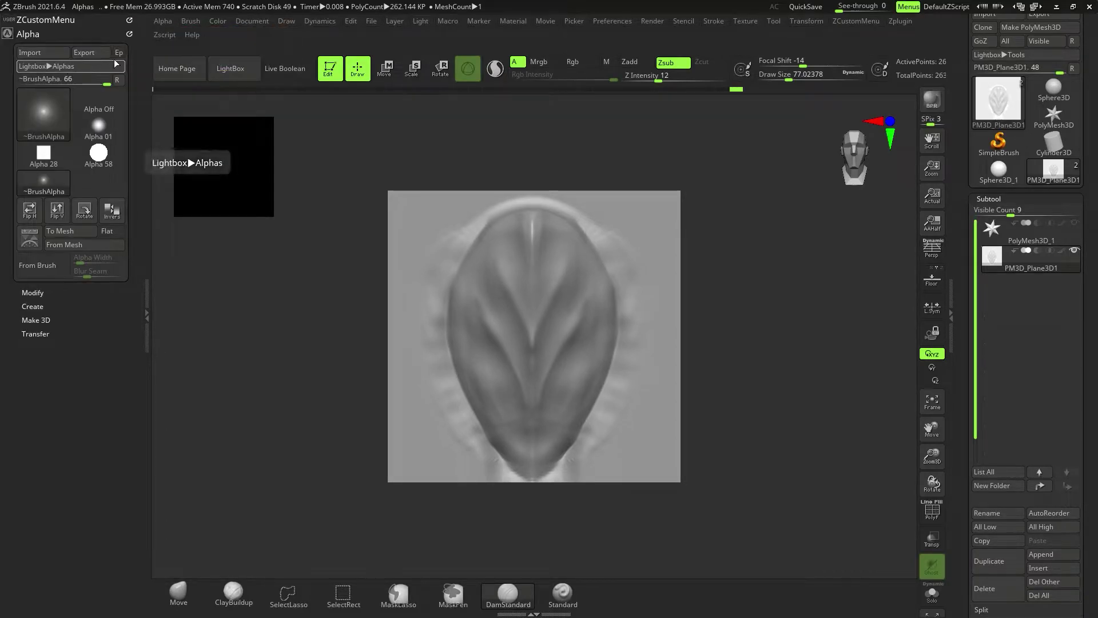
left_click(53, 34)
Dock the Stroke and Brush palettes below Alpha in the side tray and collapse both.
left_click(251, 22)
left_click(714, 21)
left_click(711, 26)
left_click(709, 28)
mouse_move(708, 37)
left_mouse_down()
mouse_move(172, 107)
mouse_move(57, 92)
left_mouse_up()
left_click(40, 46)
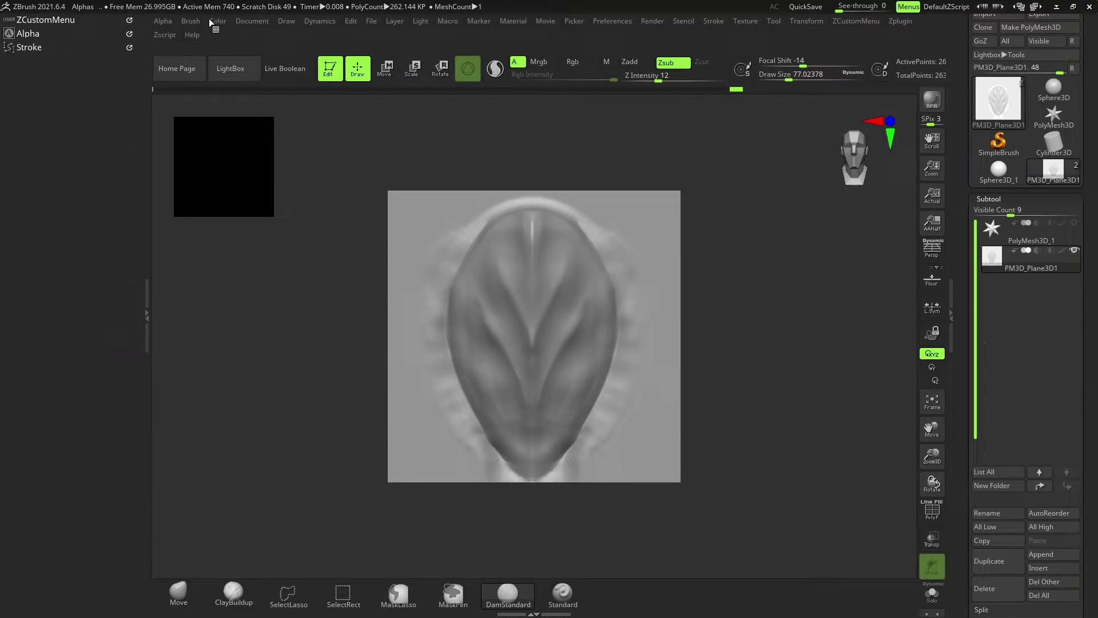
left_click(190, 21)
left_click_drag(187, 36, 44, 98)
left_click(39, 60)
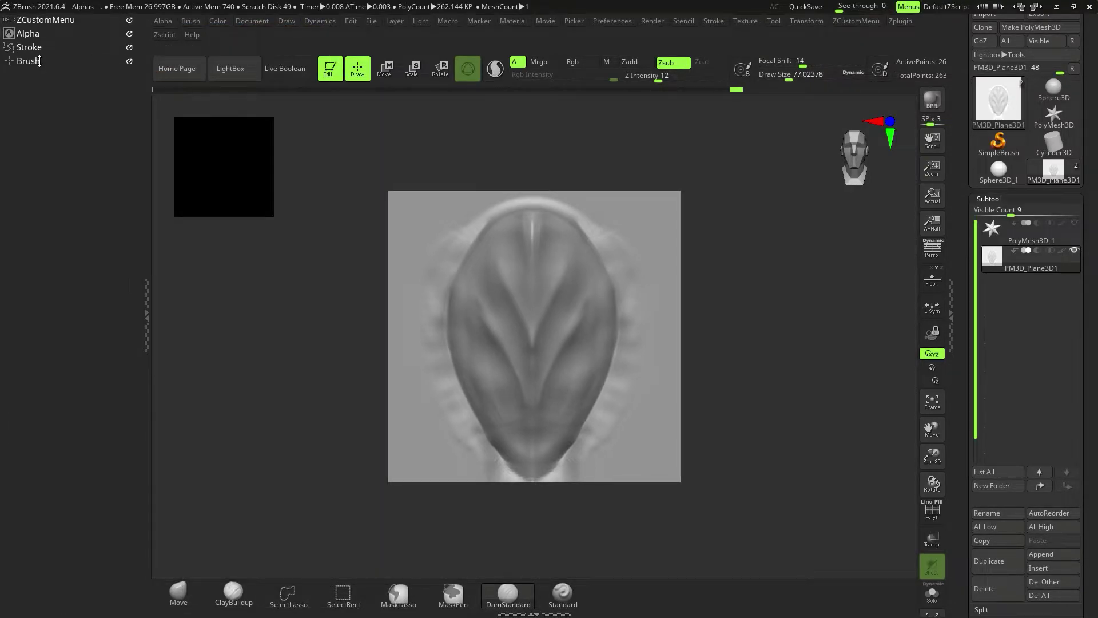
Choose the Standard brush and capture the document with GrabDoc as its new alpha.
left_click(22, 37)
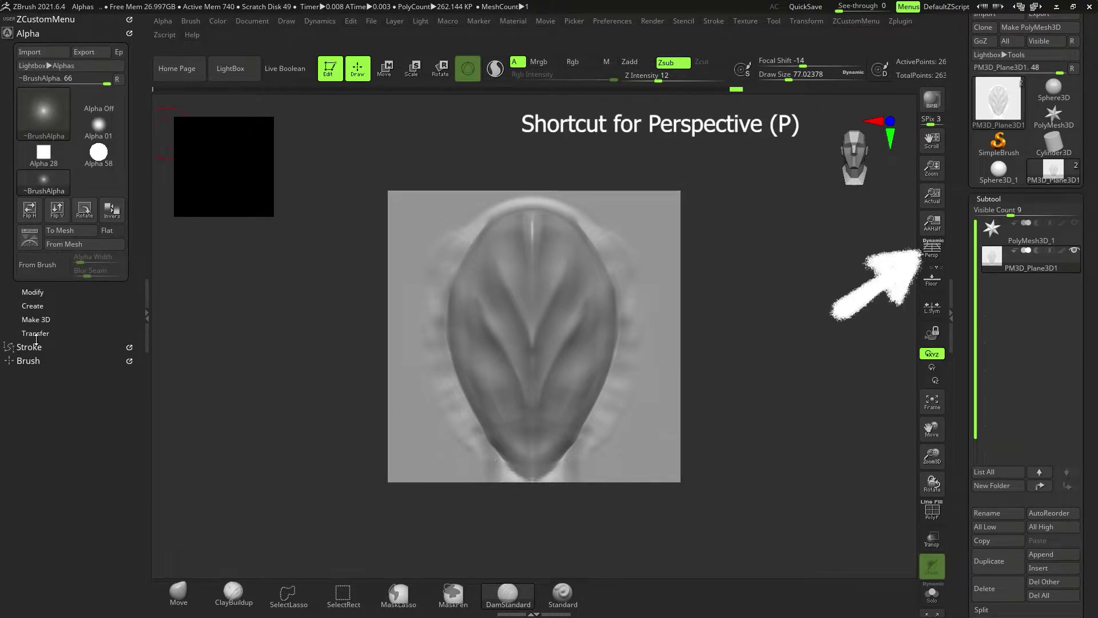
left_click(35, 333)
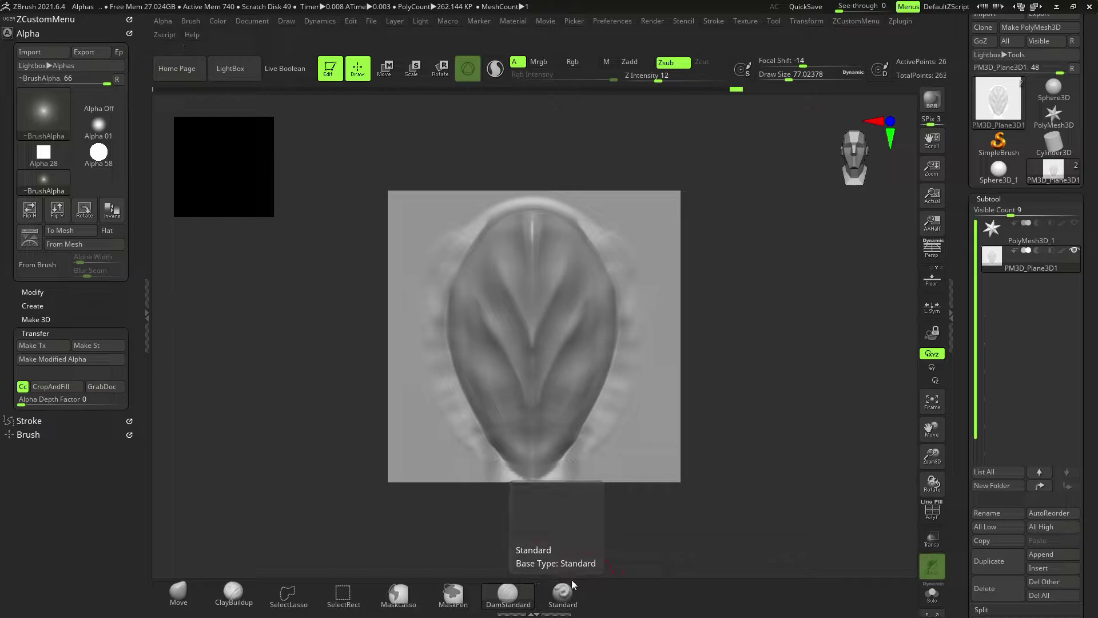
left_click(561, 598)
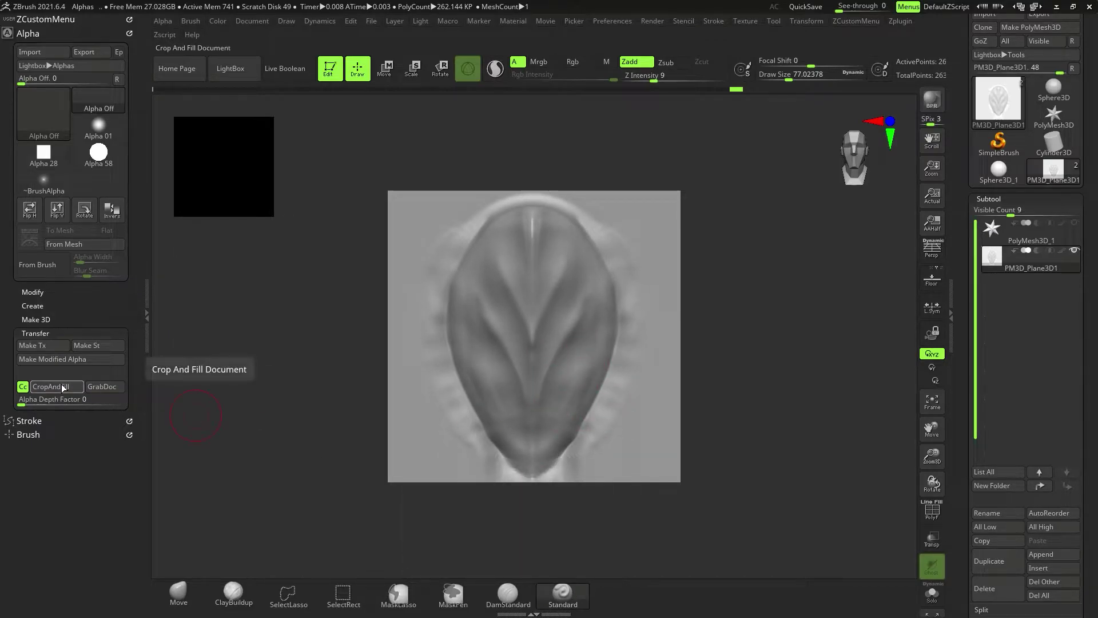
left_click(103, 388)
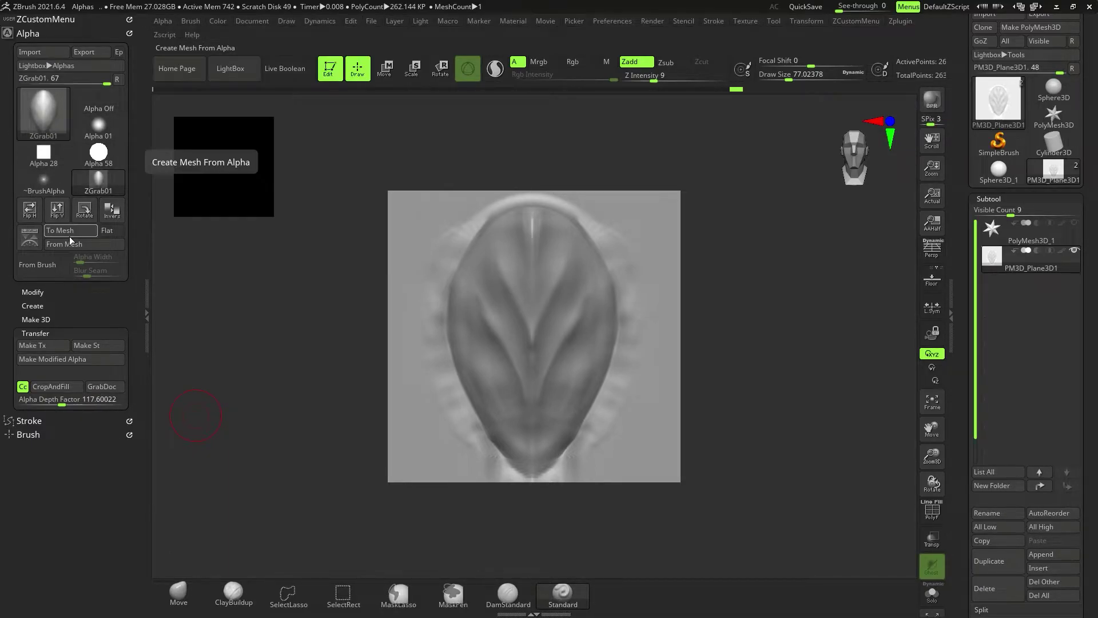
Collapse the Alpha palette and set the Standard brush's stroke type to DragRect.
left_click(43, 33)
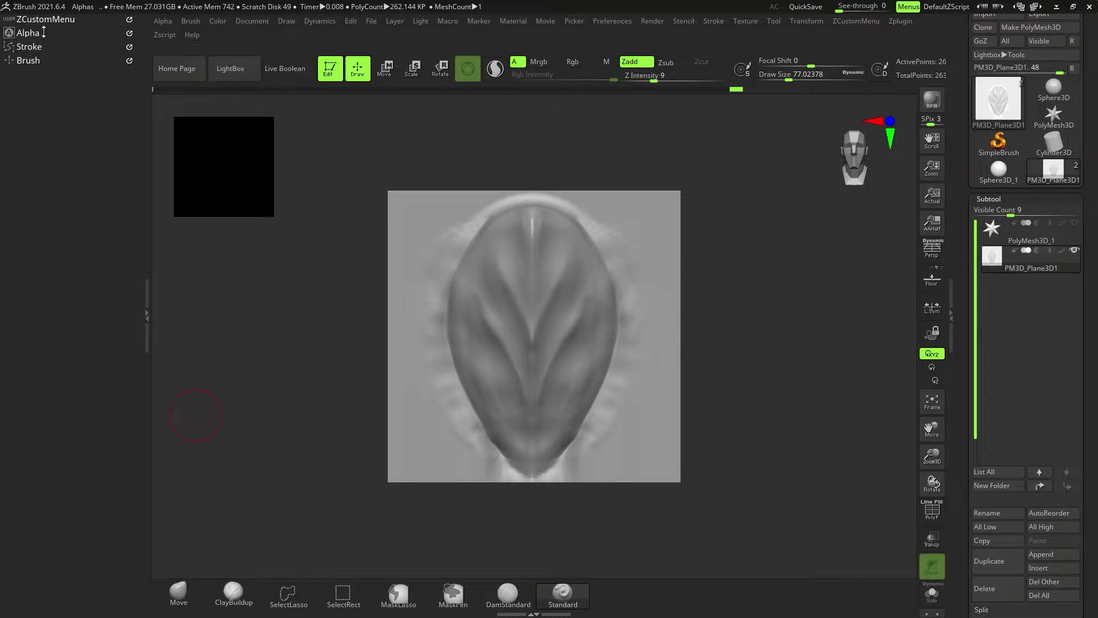
left_click(29, 47)
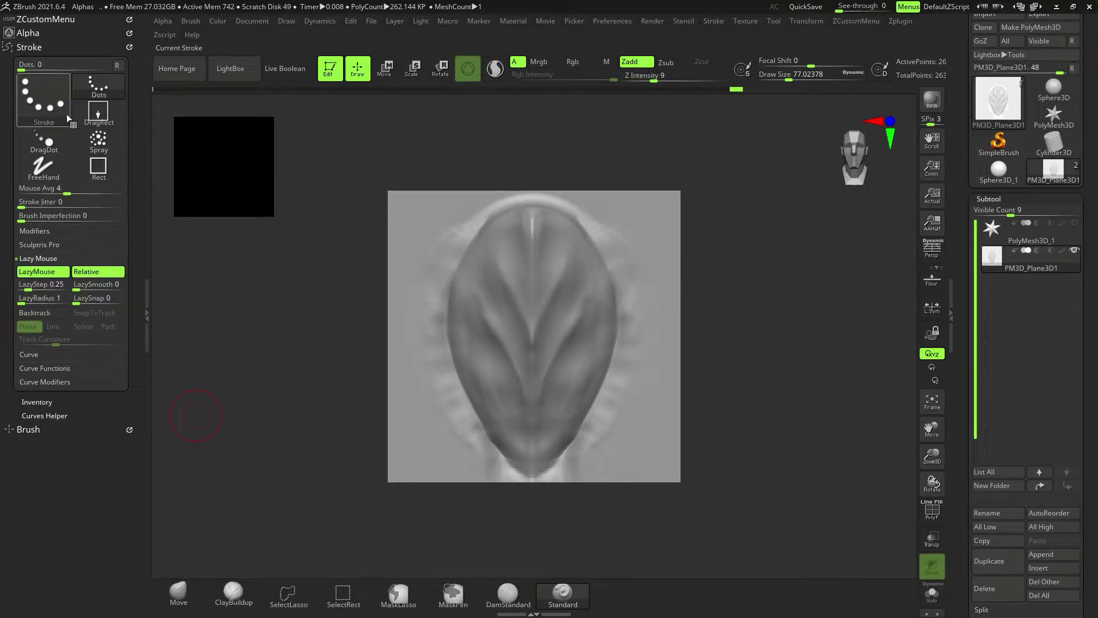
left_click(98, 115)
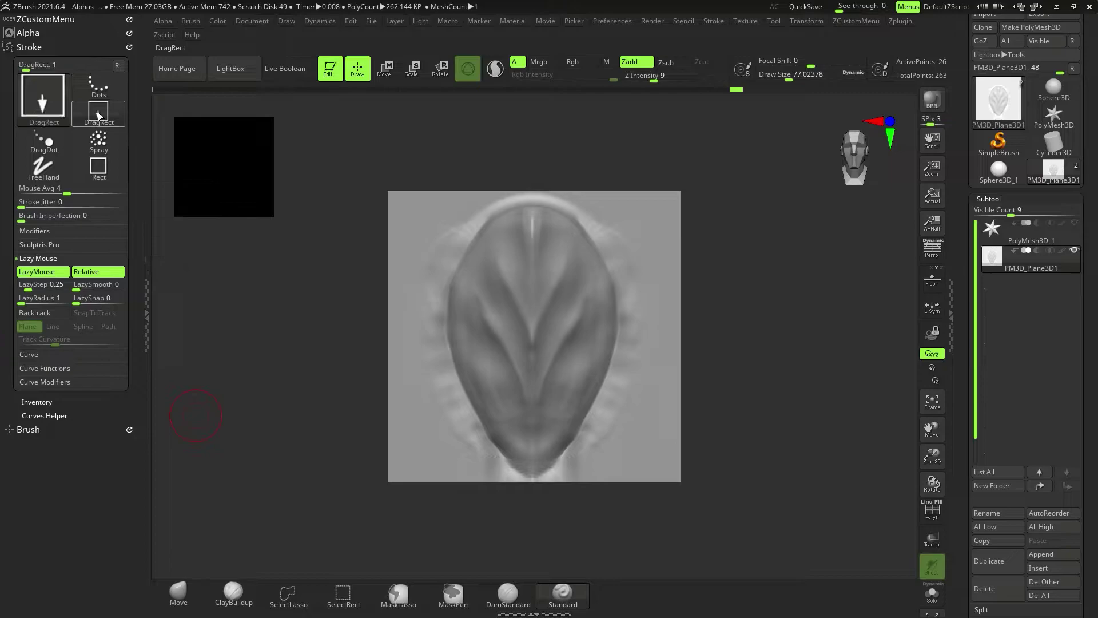
Set the Standard brush's Z Intensity to 52 and switch the active tool to Sphere3D_1.
left_click(51, 100)
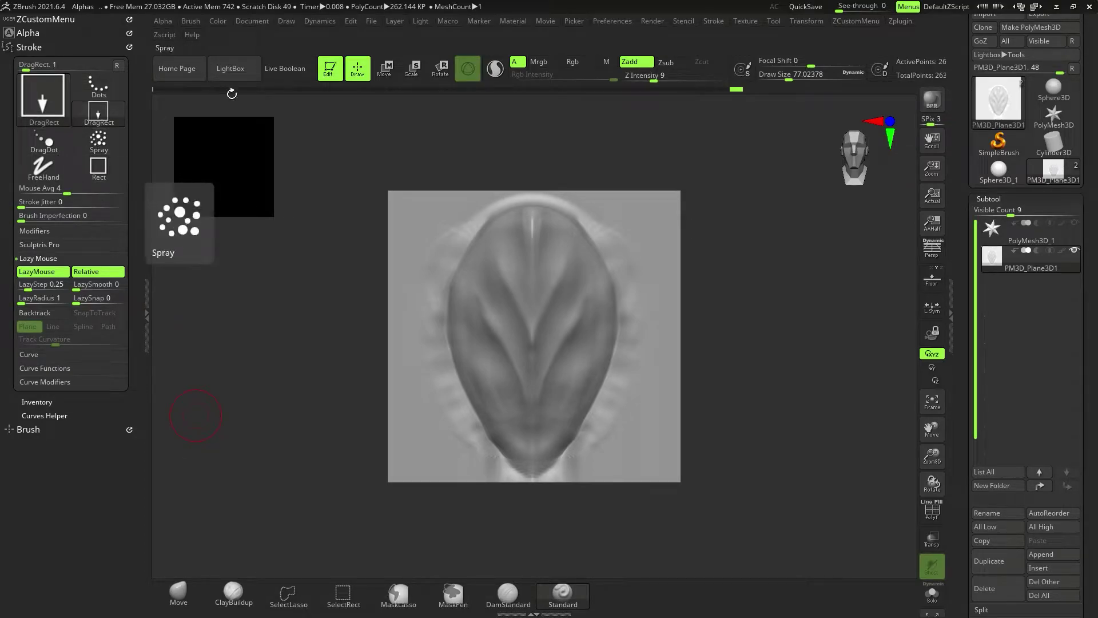
left_click_drag(654, 76, 702, 81)
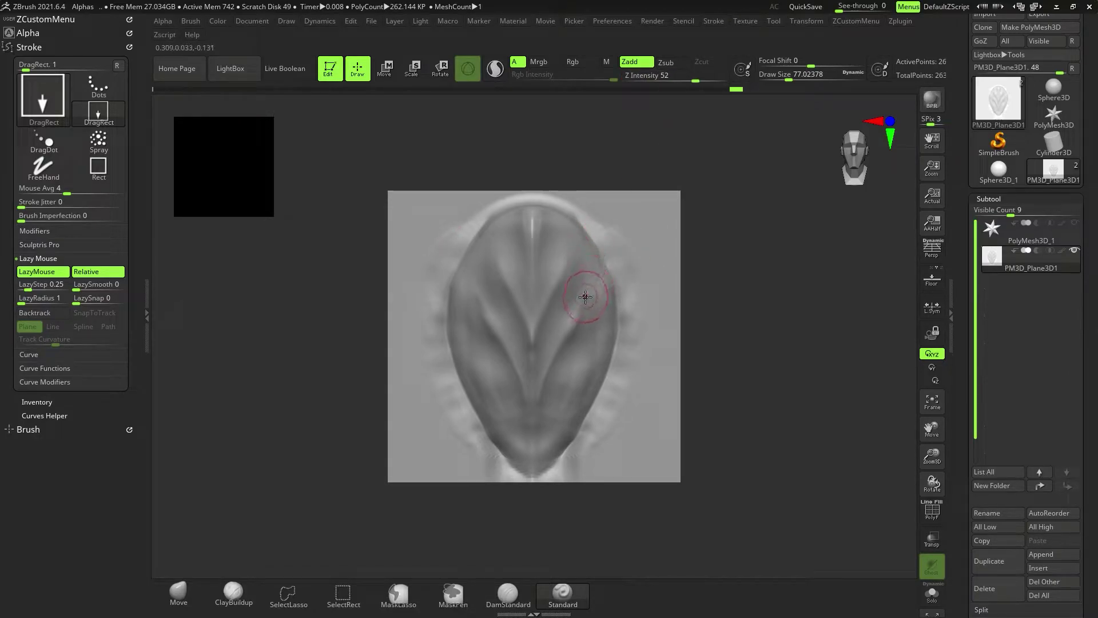
left_click(1014, 172)
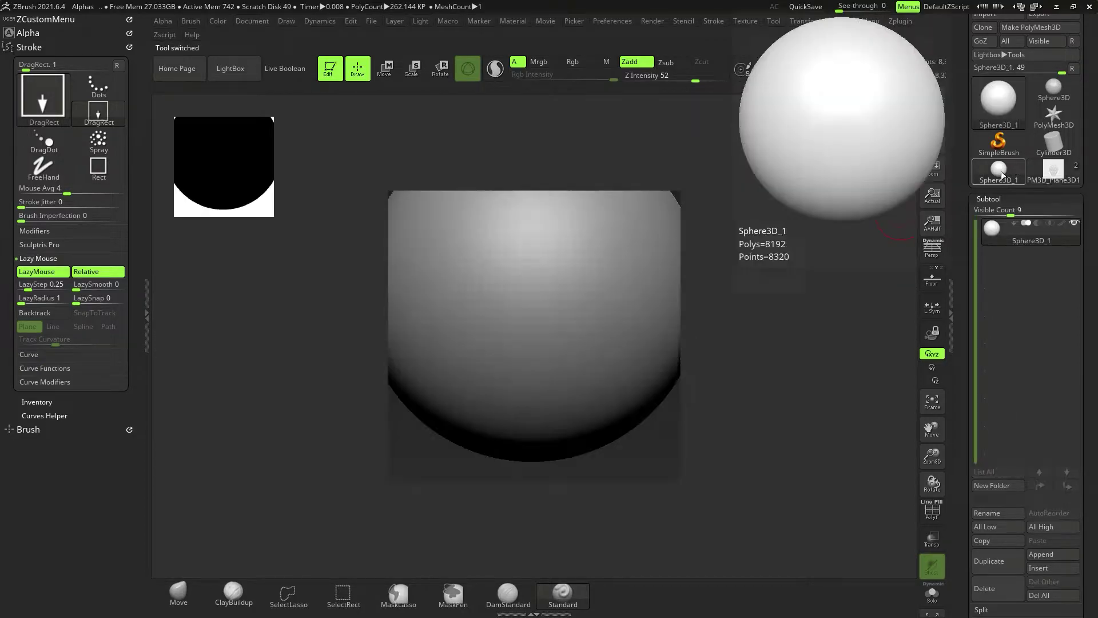
Resize the document to a width of 3062 and a height of 1861, accepting that this cannot be undone.
left_click(251, 21)
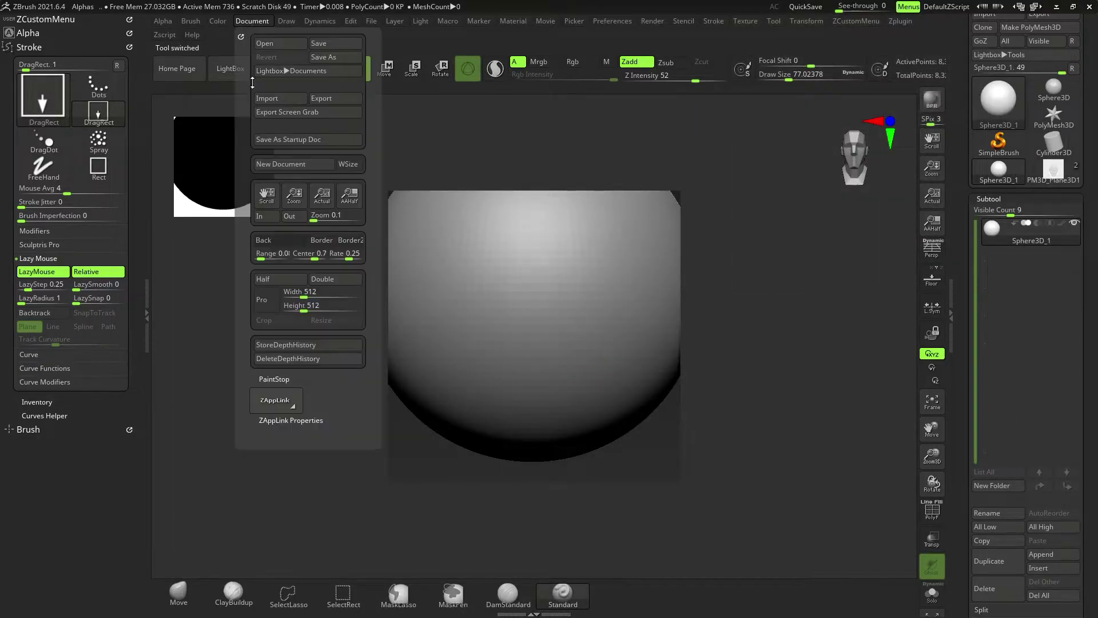
left_click_drag(312, 291, 318, 306)
left_click(323, 319)
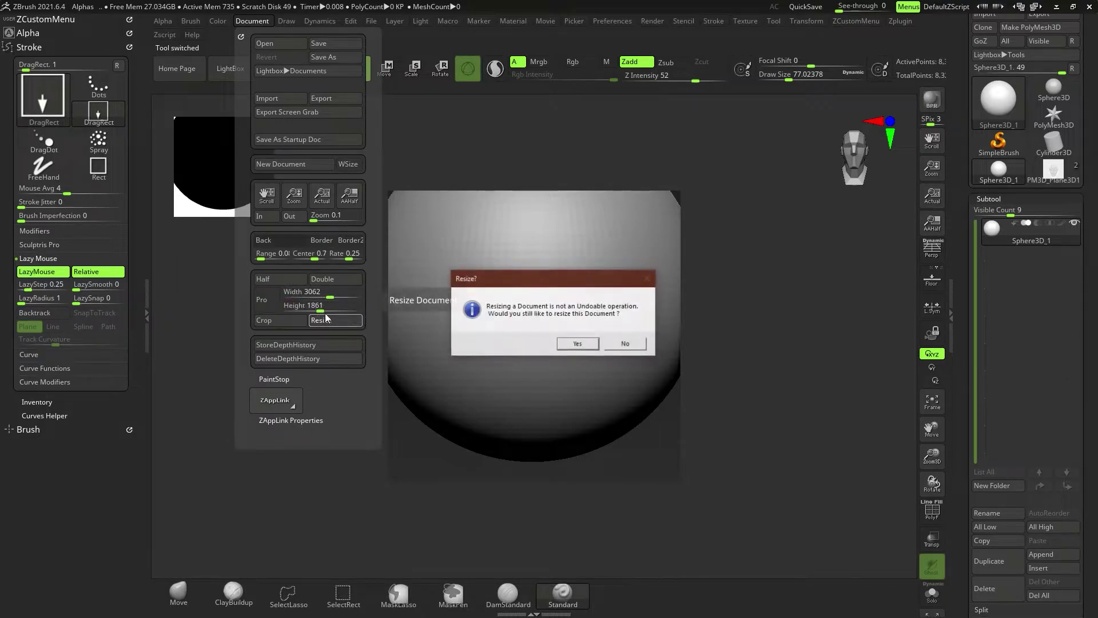
left_click(576, 345)
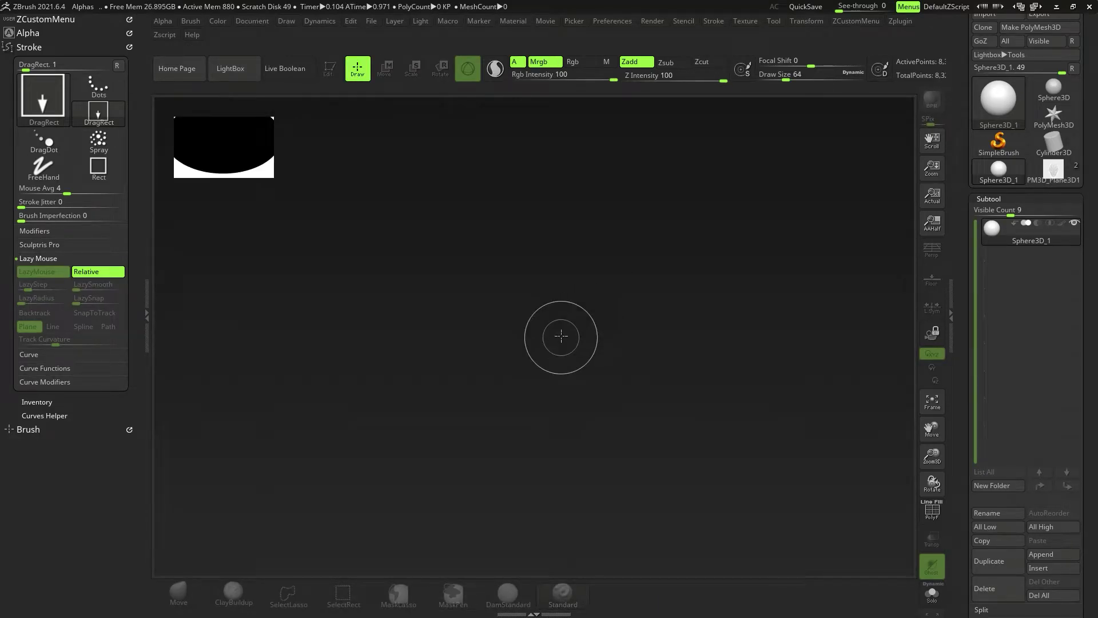
Draw the sphere on the empty canvas and put it in Edit mode.
left_click_drag(561, 337, 639, 442)
key("t")
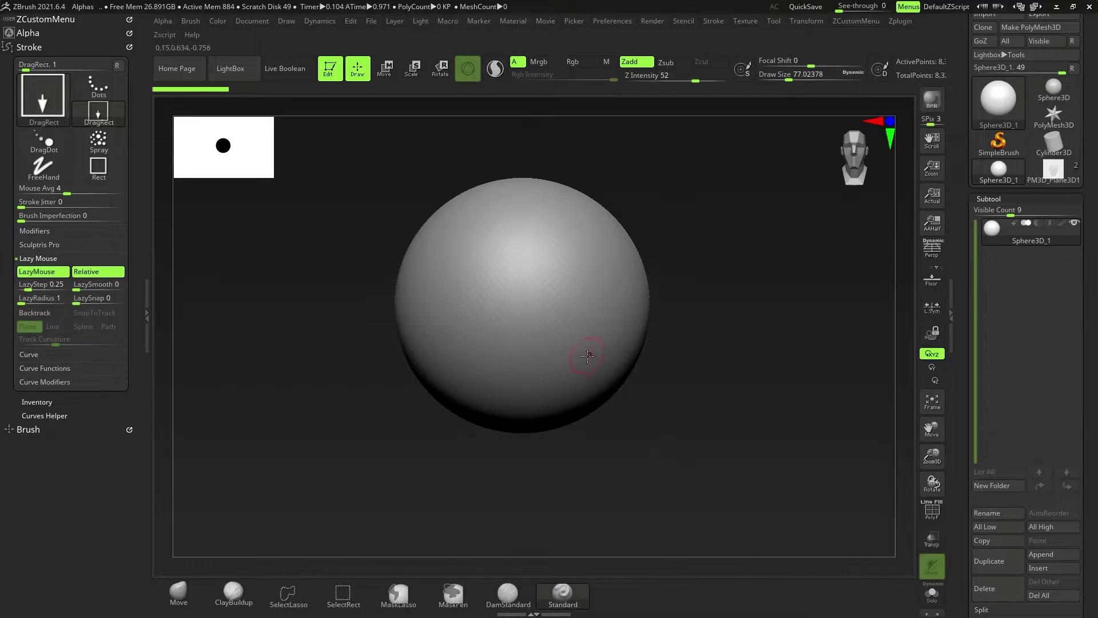
left_click_drag(932, 169, 682, 292)
right_click_drag(573, 287, 542, 304, "ctrl")
left_click(882, 177)
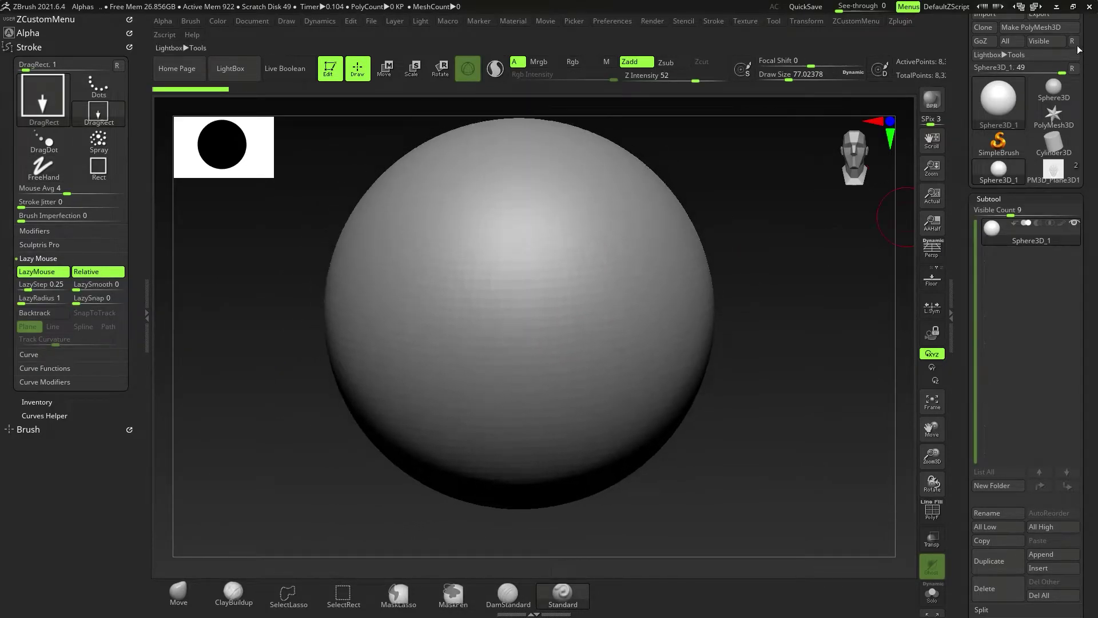
Convert the sphere to a PolyMesh3D and subdivide it several times for a dense, smooth surface.
left_click(1039, 27)
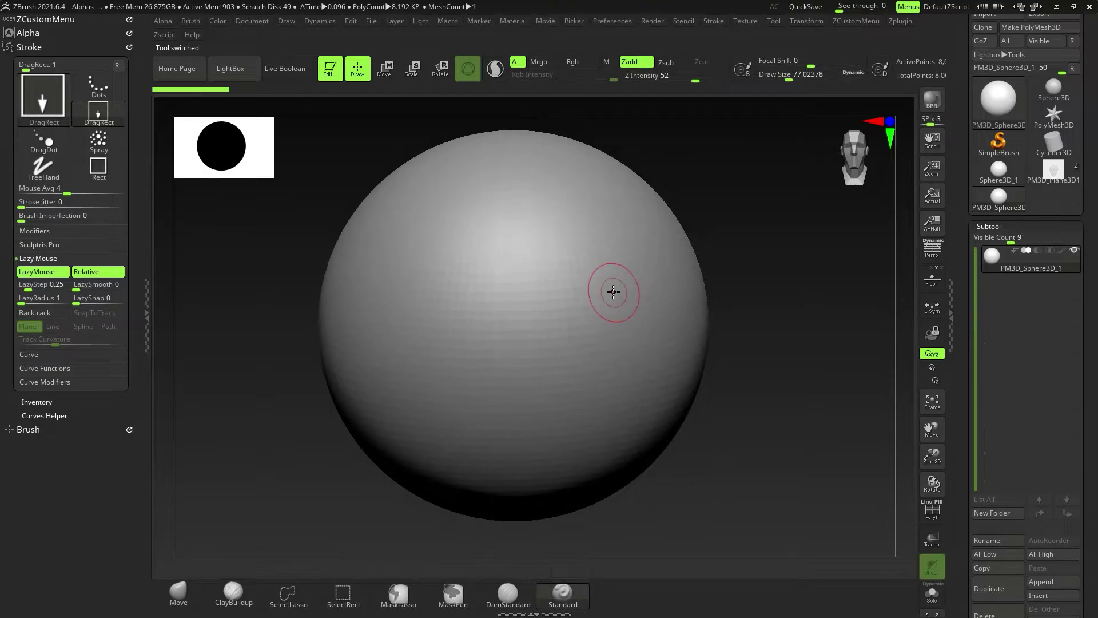
key("ctrl")
key("ctrl+d")
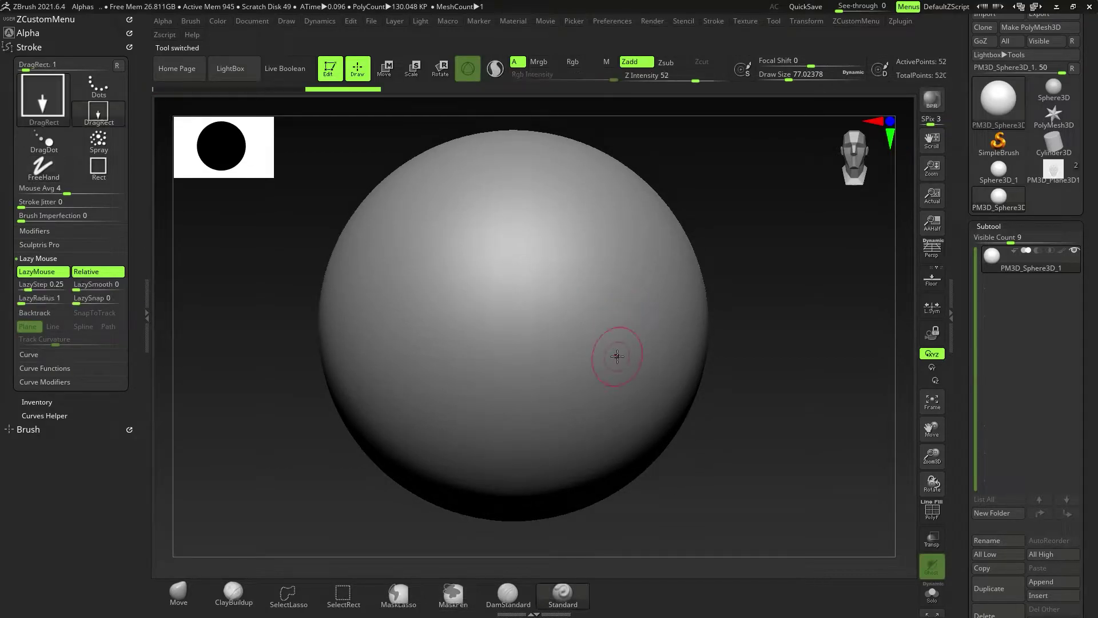
Stamp the leaf alpha once across the front of the sphere and inspect its depth.
mouse_move(564, 352)
right_mouse_down("alt")
mouse_move(584, 334)
mouse_move(584, 368)
right_mouse_up("alt")
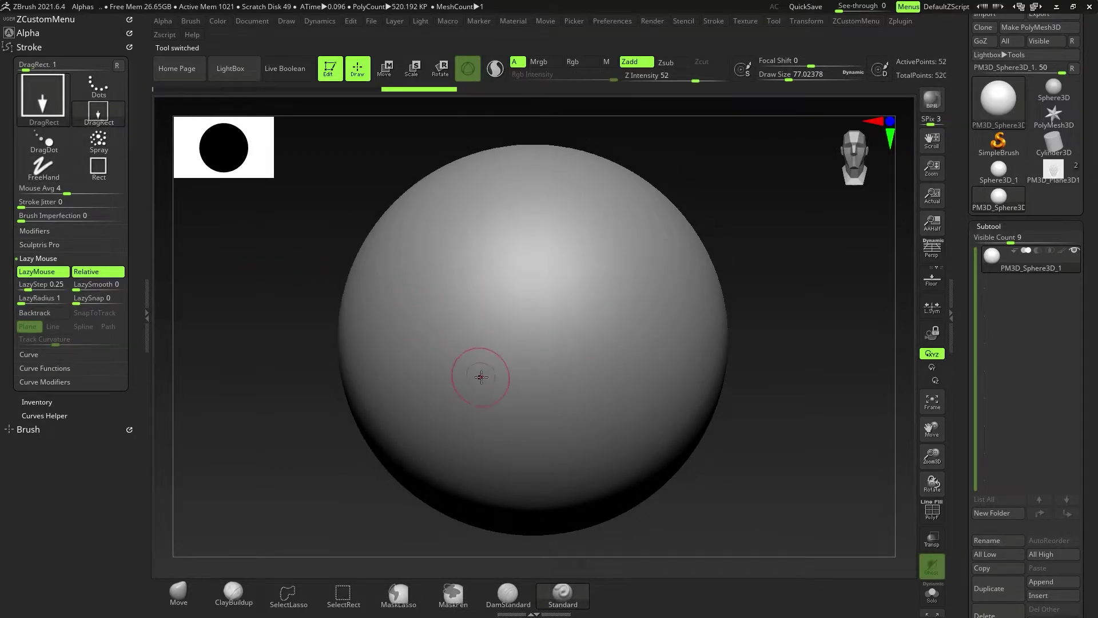
mouse_move(481, 376)
left_mouse_down()
mouse_move(564, 311)
mouse_move(611, 291)
left_mouse_up()
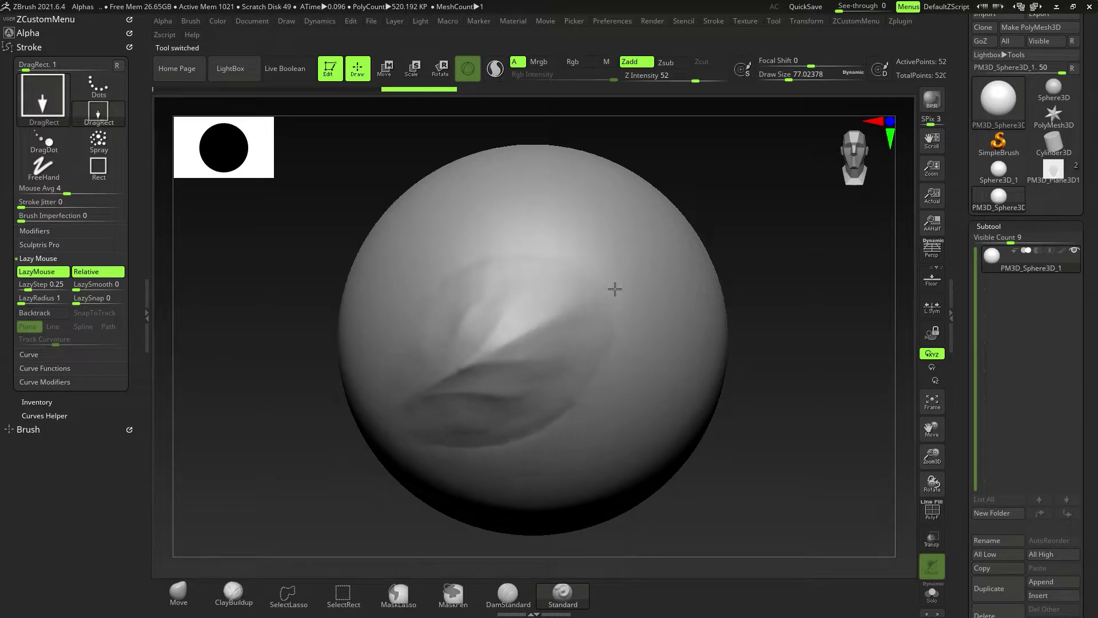
mouse_move(615, 289)
right_mouse_down()
mouse_move(628, 313)
mouse_move(621, 264)
right_mouse_up()
right_click_drag(620, 358, 713, 100)
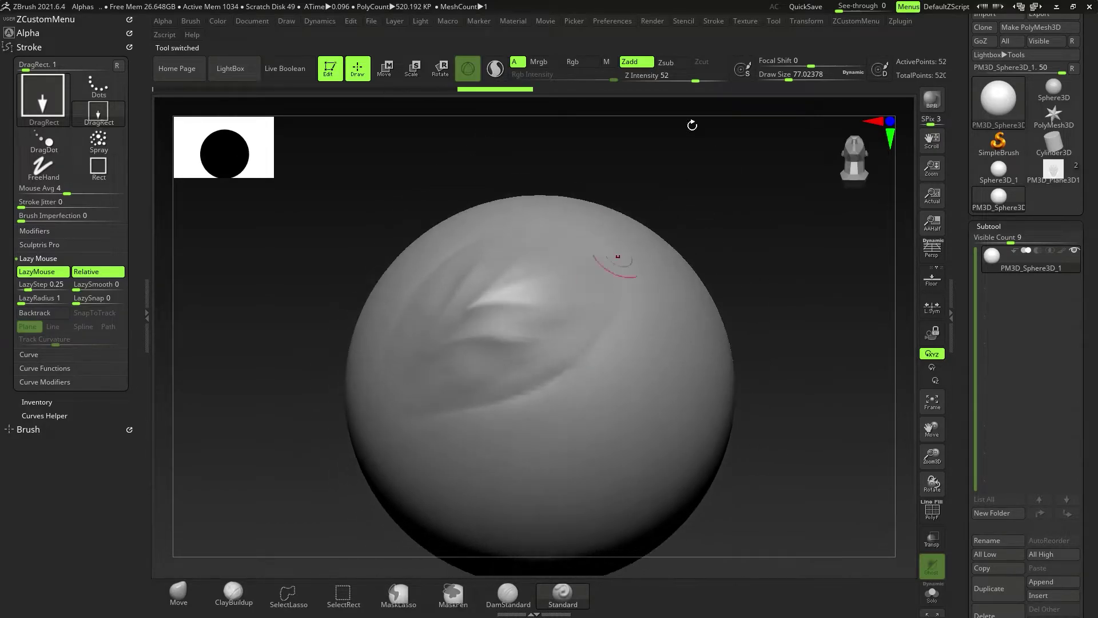
Undo the test stamp, set the Z Intensity to 68 and stamp four overlapping leaves across the sphere.
left_click_drag(703, 76, 701, 78)
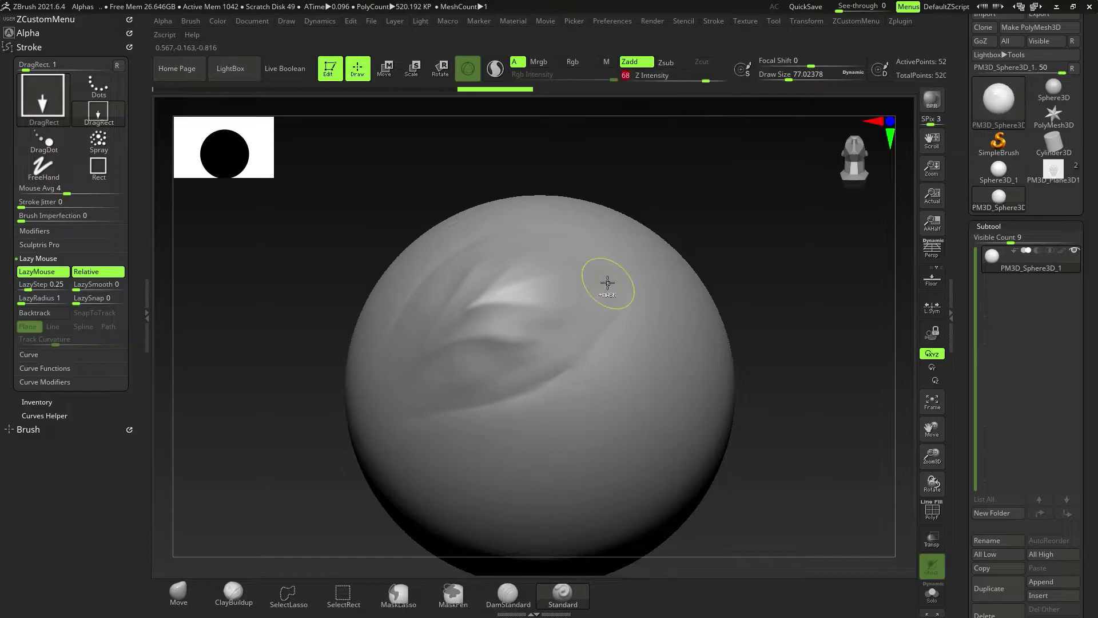
key("ctrl+z")
left_click_drag(515, 285, 617, 221)
mouse_move(618, 221)
right_mouse_down()
mouse_move(569, 276)
mouse_move(551, 340)
right_mouse_up()
left_click_drag(554, 378, 678, 335)
right_click_drag(595, 308, 552, 311)
left_click_drag(531, 307, 624, 190)
right_click_drag(624, 189, 582, 334)
left_click_drag(676, 331, 740, 302)
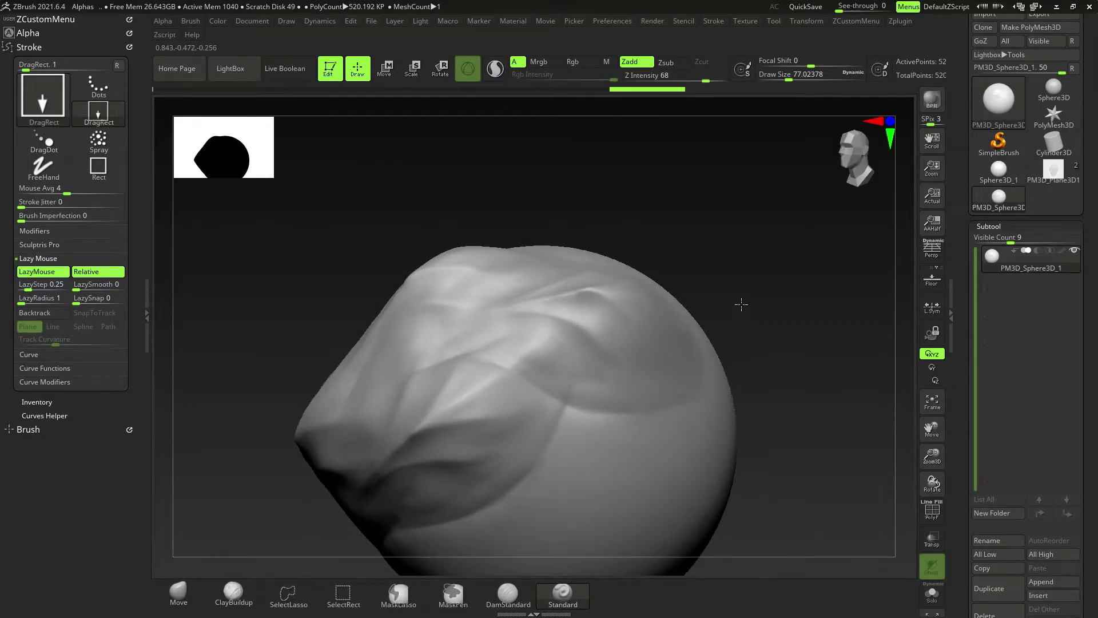
Stamp two more leaves around the side of the sphere beside the existing ones.
right_click_drag(740, 301, 601, 385)
left_click_drag(601, 384, 704, 391)
right_click_drag(704, 392, 665, 311)
left_click_drag(511, 443, 602, 396)
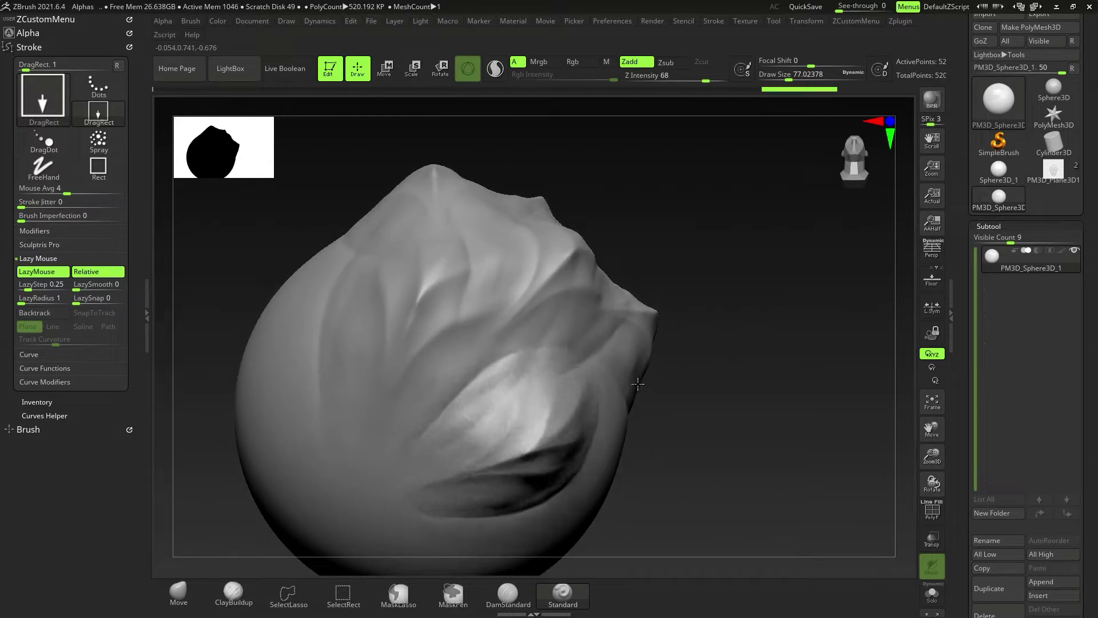
mouse_move(638, 383)
left_mouse_down()
mouse_move(498, 402)
mouse_move(488, 361)
left_mouse_up()
key("ctrl")
right_click_drag(489, 360, 435, 303, "ctrl")
mouse_move(435, 303)
right_mouse_down()
mouse_move(500, 426)
mouse_move(438, 309)
right_mouse_up()
mouse_move(441, 387)
right_mouse_down("ctrl")
mouse_move(490, 400)
mouse_move(457, 338)
mouse_move(497, 392)
mouse_move(492, 419)
mouse_move(517, 367)
mouse_move(528, 386)
mouse_move(554, 391)
mouse_move(538, 374)
right_mouse_up("ctrl")
Collapse the Stroke palette, expand Brush and use the stamped sphere as the Standard brush's icon.
left_click(39, 47)
left_click(28, 57)
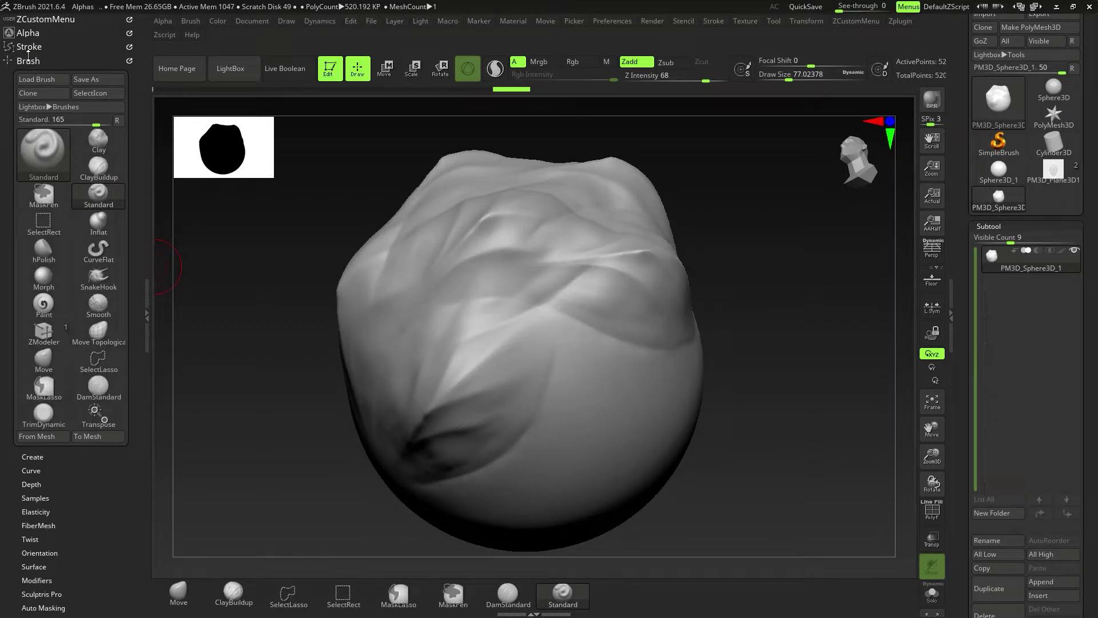
left_click(100, 95)
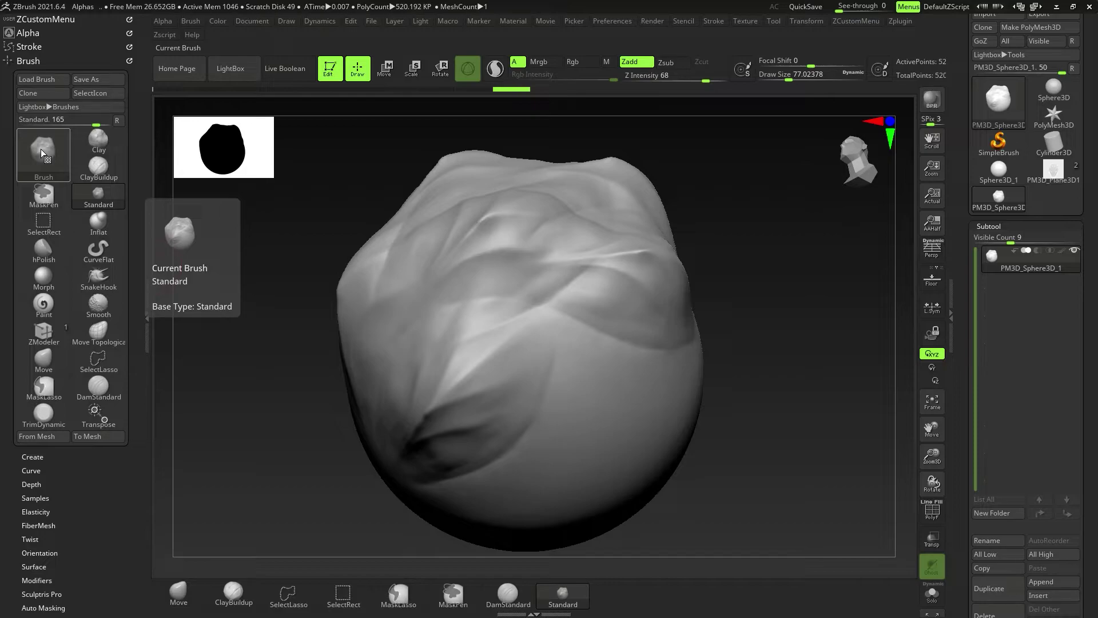
Save the brush as Leaf_Brush_02.zbp in the ZStartup BrushPresets folder.
left_click(99, 79)
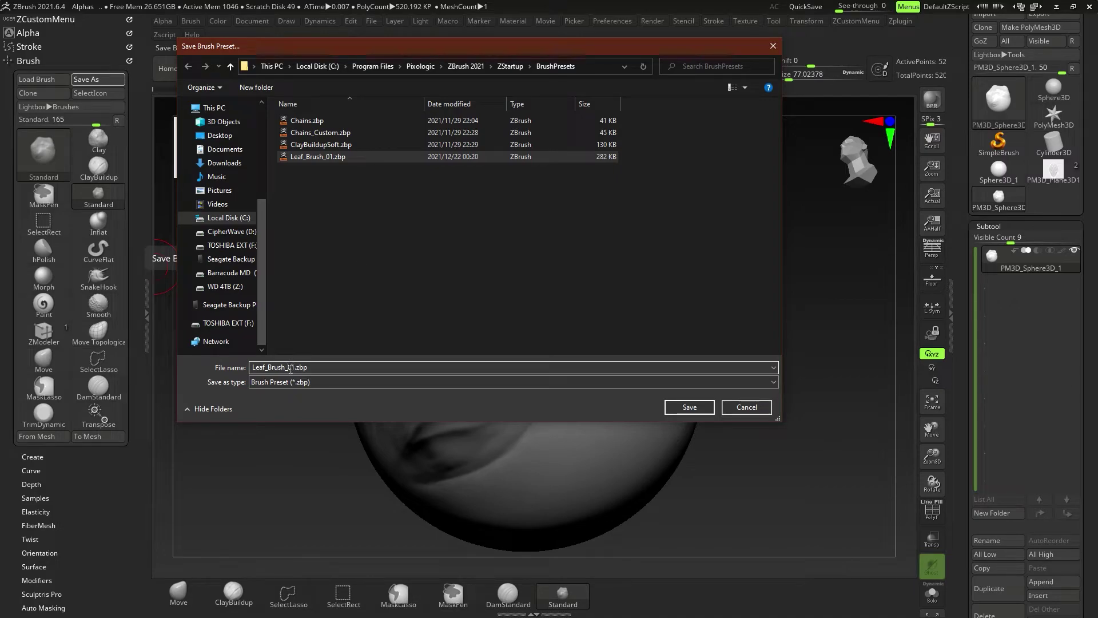
left_click(291, 368)
key("Delete")
type("2")
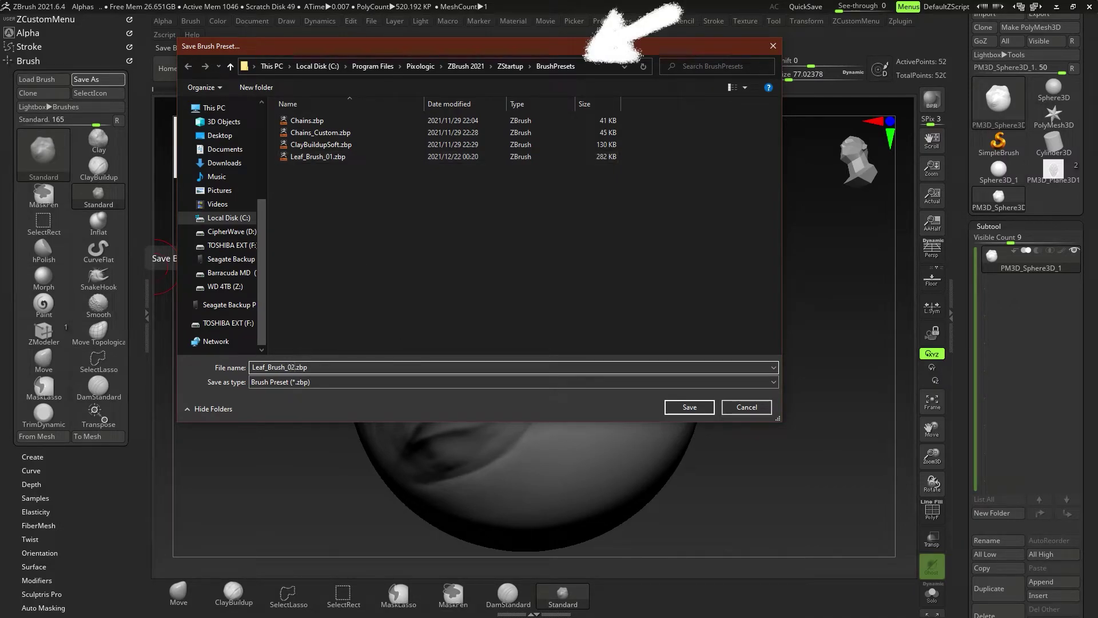
left_click(689, 405)
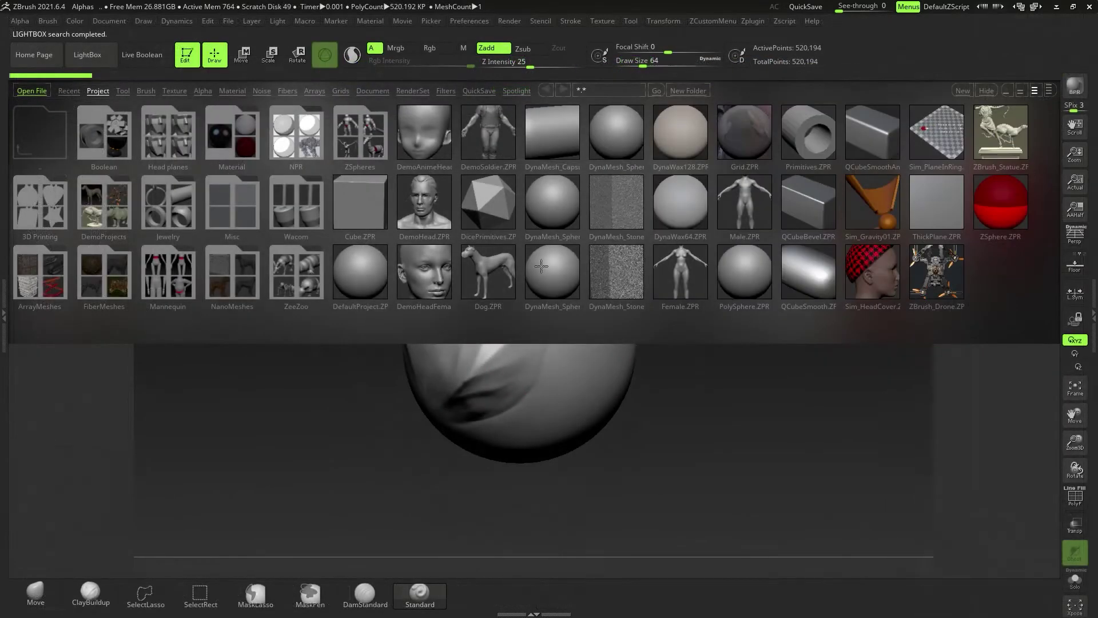
Dismiss LightBox and choose the saved Leaf_Brush_02 brush from the brush library.
key("comma")
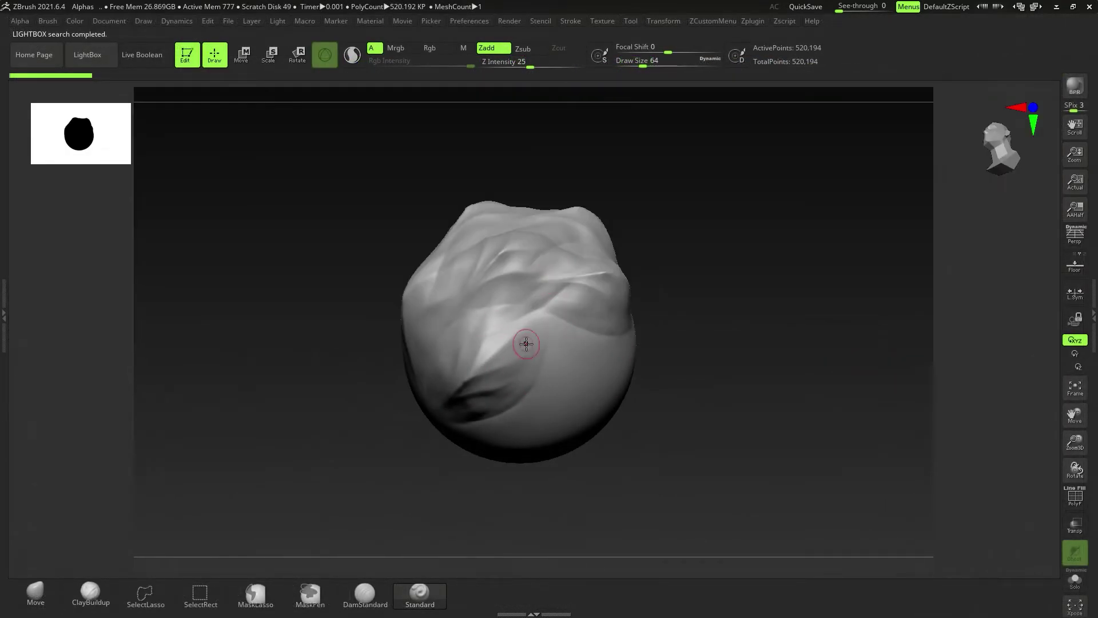
mouse_move(525, 342)
right_mouse_down()
mouse_move(507, 328)
mouse_move(523, 340)
right_mouse_up()
left_click_drag(1072, 157, 1073, 171)
right_click_drag(560, 336, 538, 324, "ctrl")
key("b")
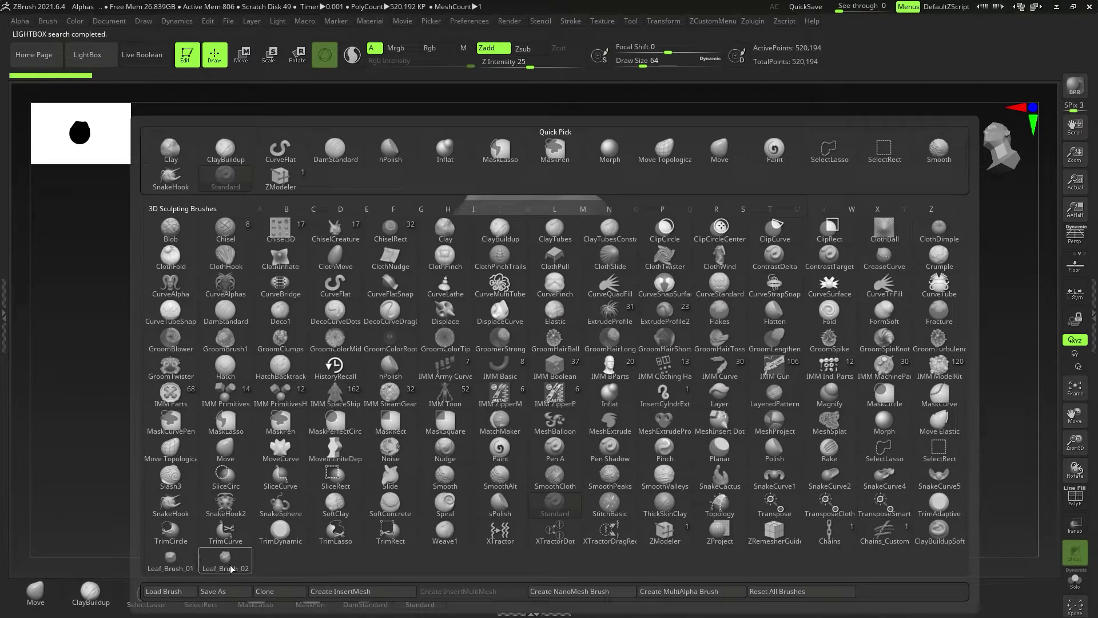
left_click(180, 568)
mouse_move(546, 323)
right_mouse_down("ctrl")
mouse_move(630, 383)
mouse_move(532, 303)
mouse_move(559, 262)
right_mouse_up("ctrl")
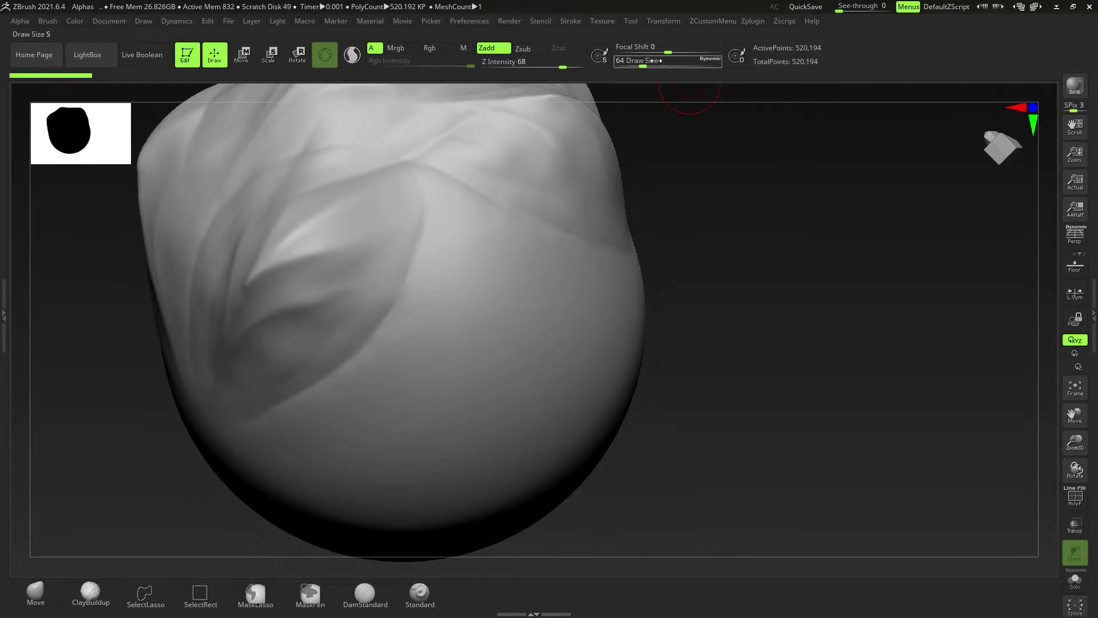
Check the stroke type and the alpha stored with the loaded leaf brush.
left_click(571, 22)
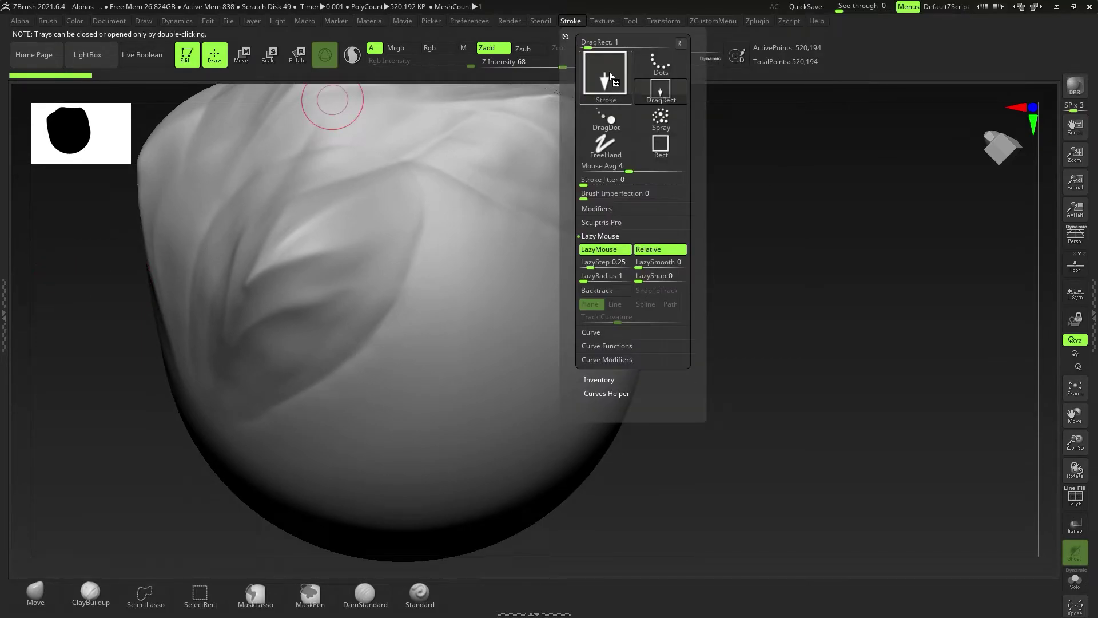
left_click(22, 23)
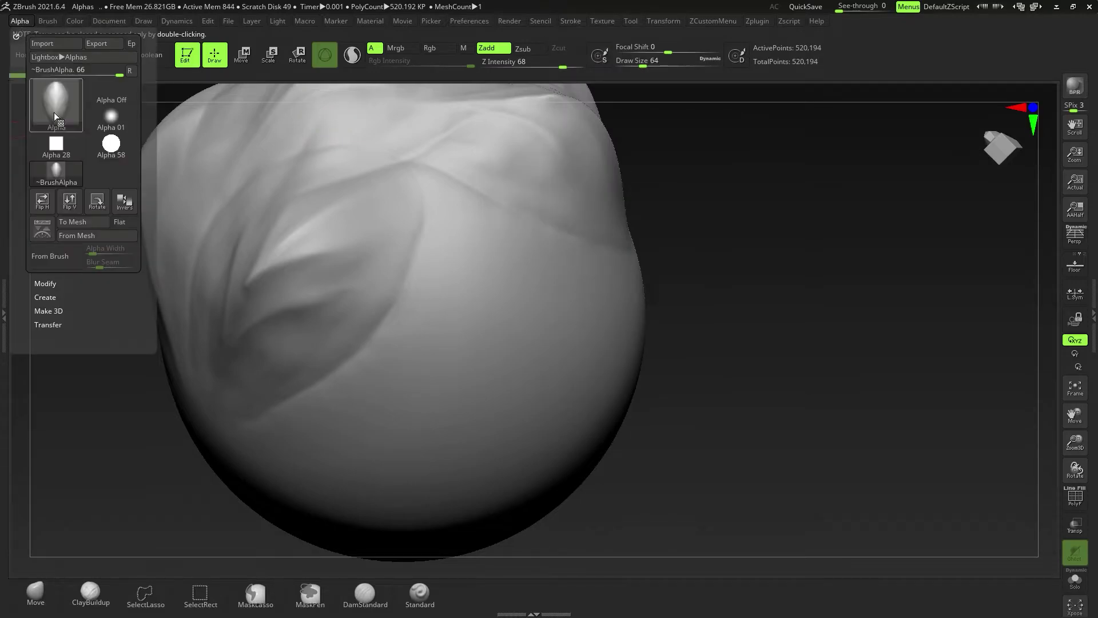
mouse_move(54, 108)
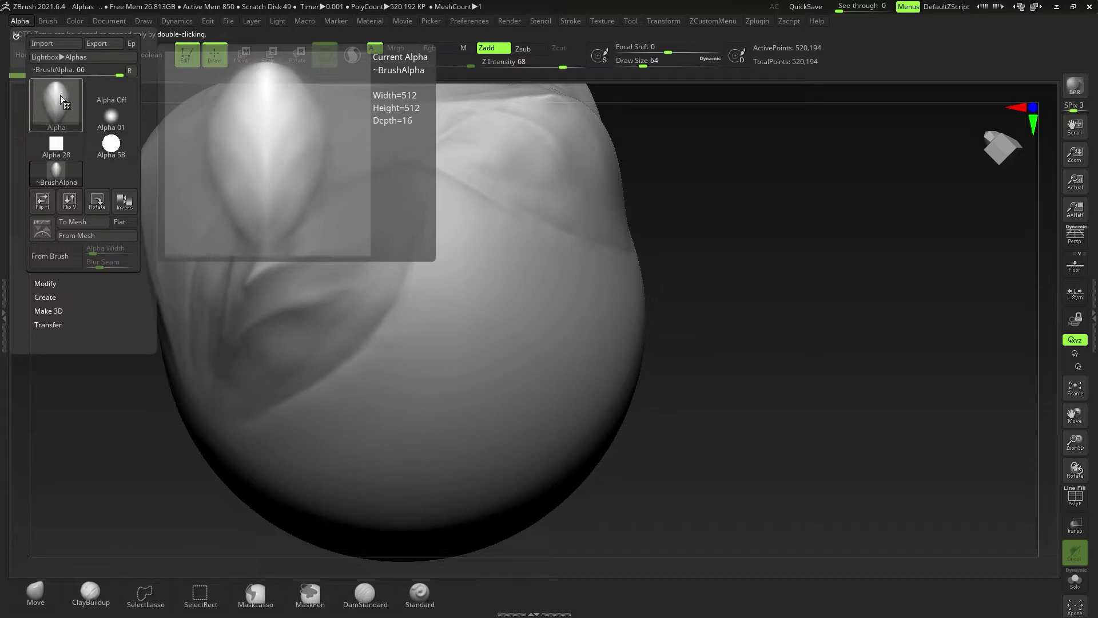
left_click(60, 98)
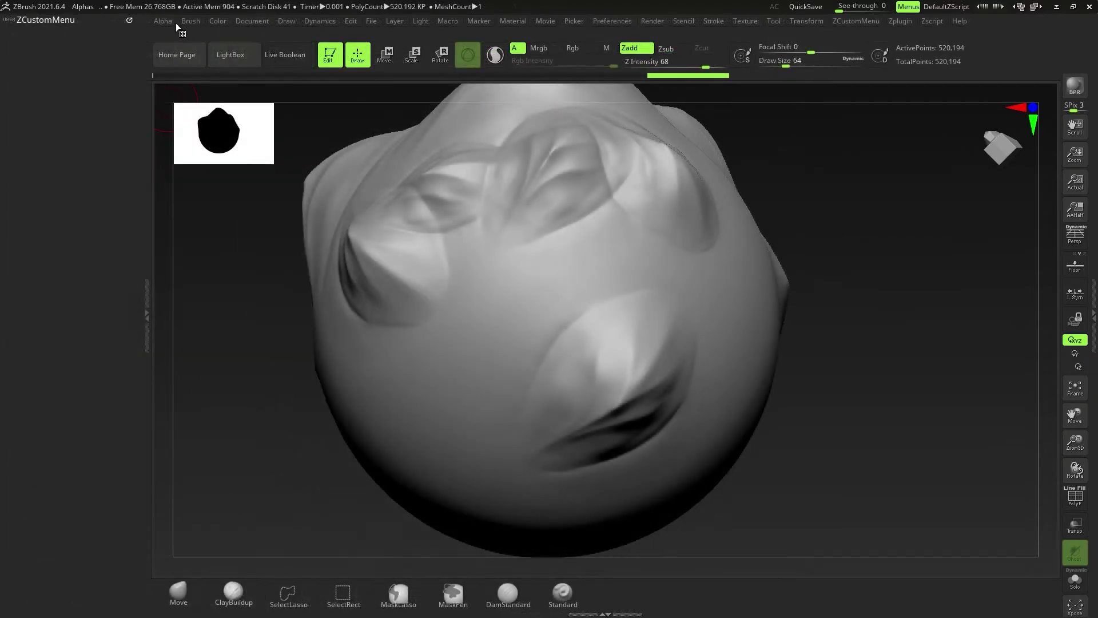
Dock the Alpha palette in the side tray and set the alpha's V Tiles and H Tiles to 4.
left_click(170, 23)
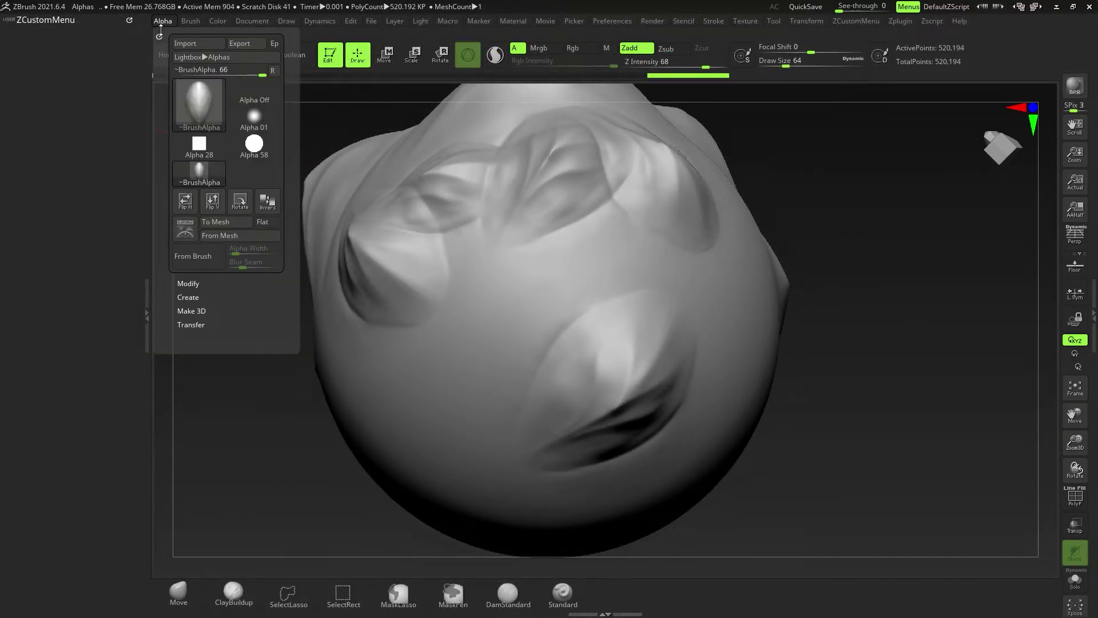
left_click(159, 36)
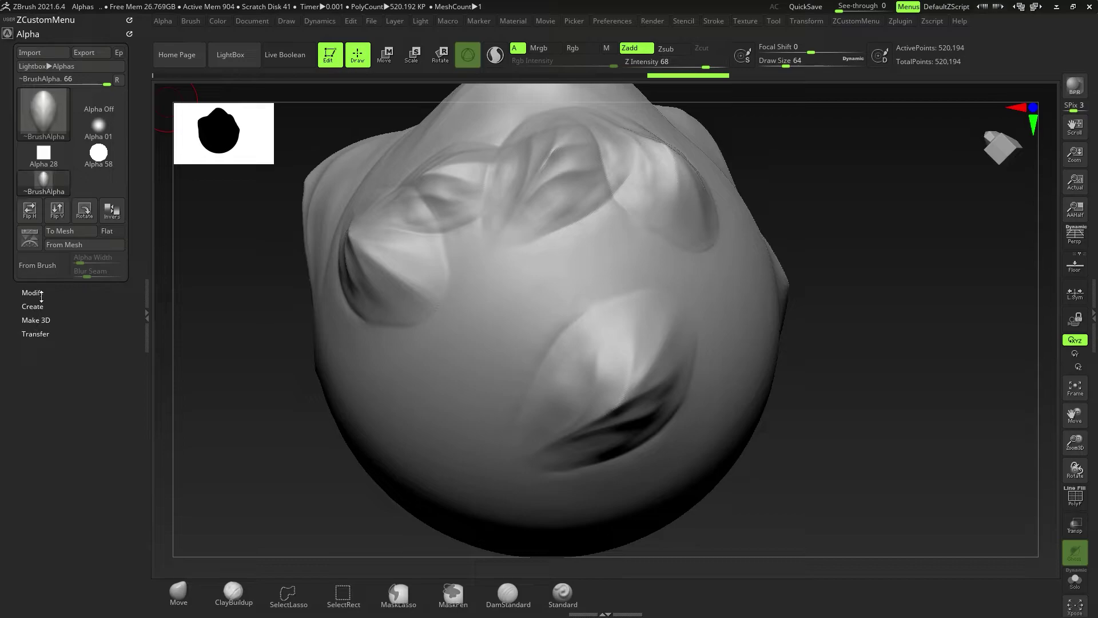
left_click(32, 293)
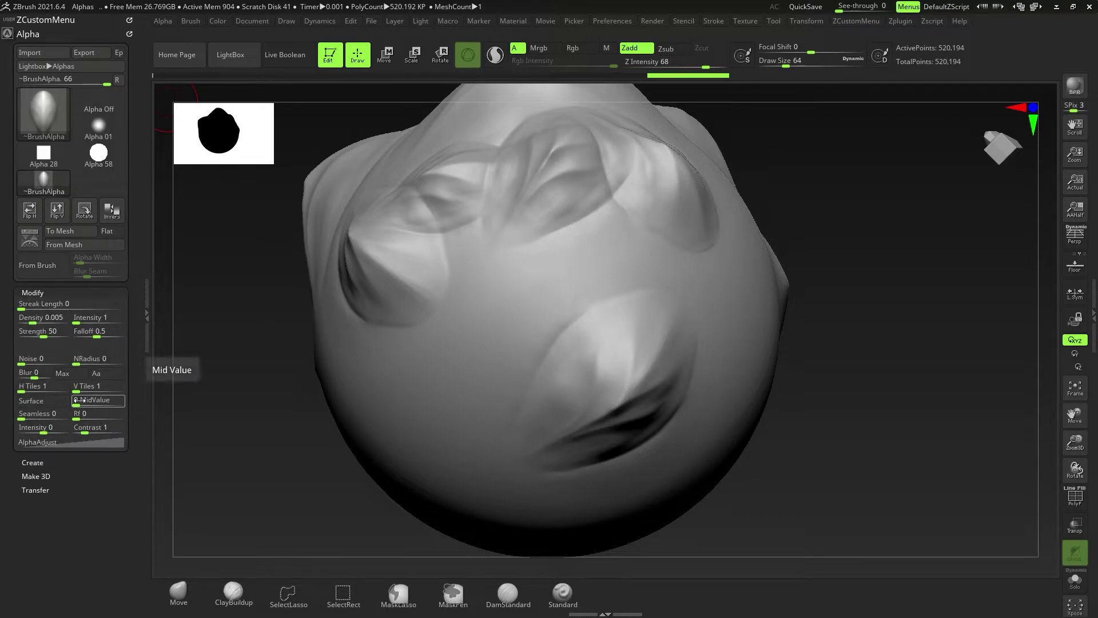
left_click_drag(77, 387, 89, 387)
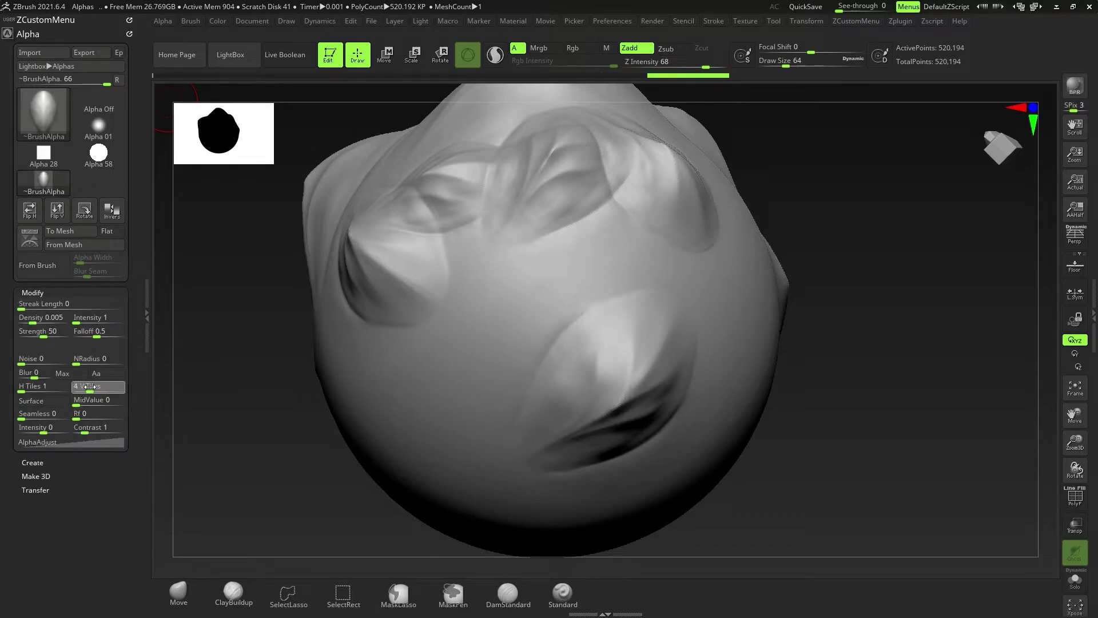
left_click_drag(22, 387, 33, 387)
Stamp the tiled leaf alpha on several areas of the model to produce rows of small leaves.
left_click_drag(448, 380, 519, 344)
right_click_drag(520, 344, 544, 294)
mouse_move(469, 372)
right_mouse_down()
mouse_move(478, 361)
mouse_move(446, 344)
mouse_move(559, 258)
mouse_move(641, 170)
right_mouse_up()
left_click_drag(413, 390, 535, 241)
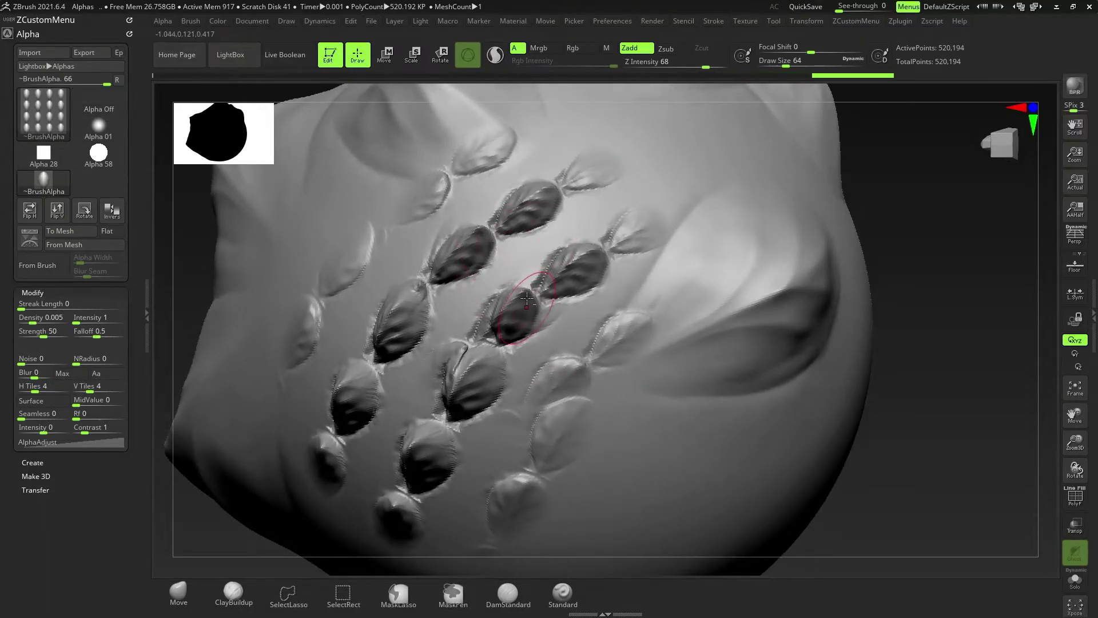
right_click_drag(523, 311, 522, 348, "ctrl")
left_click_drag(482, 399, 513, 316)
mouse_move(526, 338)
right_mouse_down()
mouse_move(496, 343)
mouse_move(507, 388)
mouse_move(483, 363)
mouse_move(478, 417)
mouse_move(489, 374)
mouse_move(448, 447)
right_mouse_up()
mouse_move(461, 394)
right_mouse_down()
mouse_move(480, 441)
mouse_move(446, 446)
right_mouse_up()
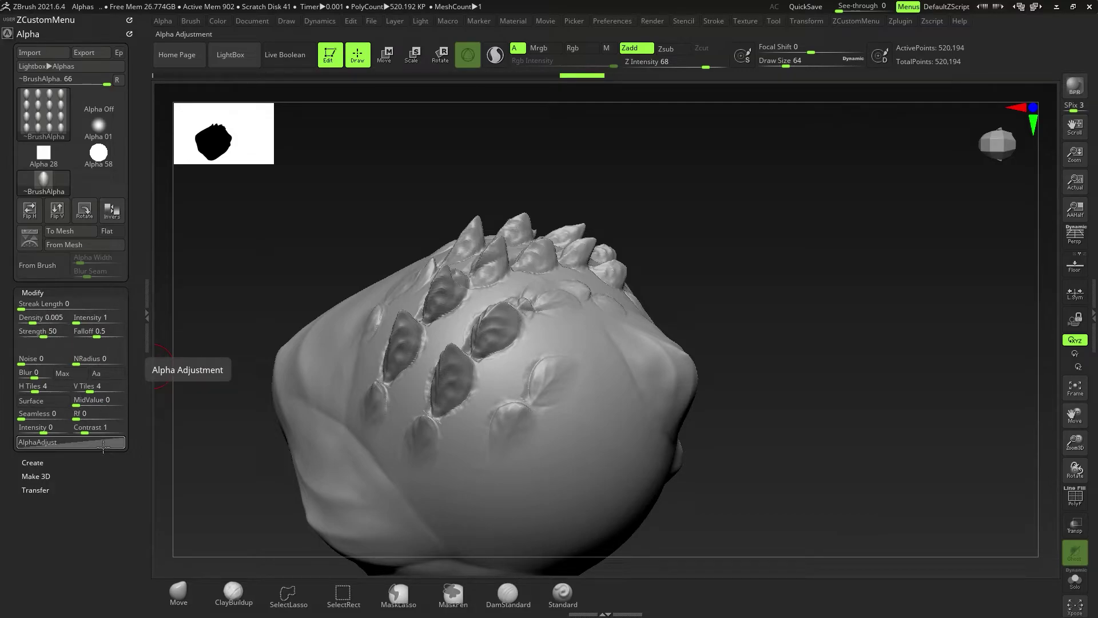
Set the alpha's radial fade (Rf) to 18 and stamp the faded leaf pattern on a smooth area.
left_click_drag(79, 416, 94, 419)
right_click_drag(475, 429, 508, 461, "alt")
left_click_drag(508, 461, 602, 305)
right_click_drag(603, 305, 454, 318)
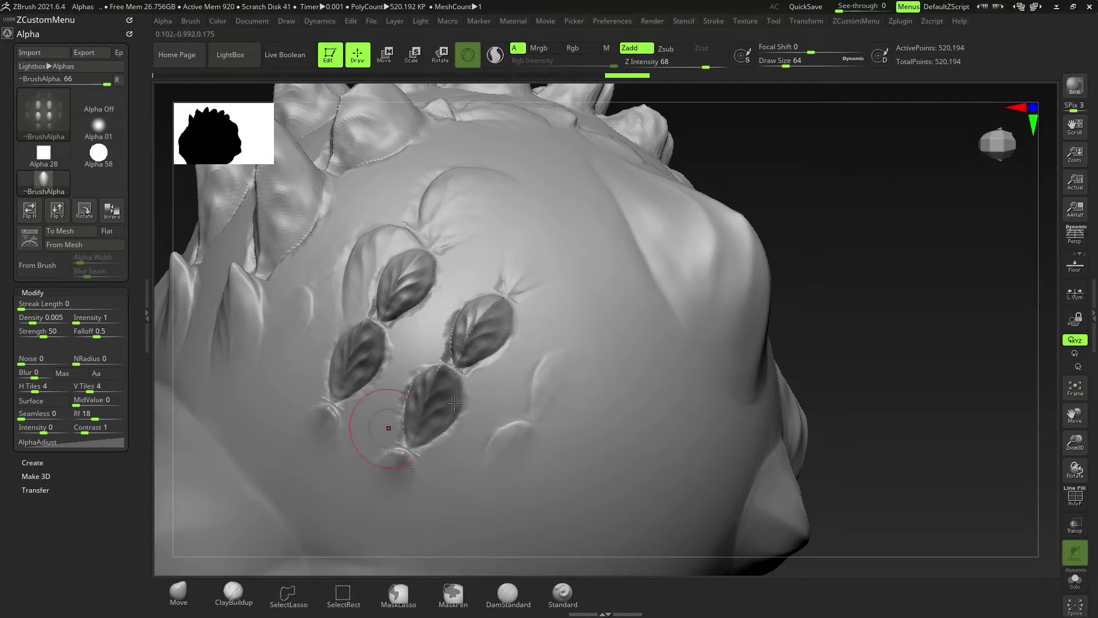
Stamp the faded leaf pattern again, and stamp it on the adjacent smooth area with the alpha's radial fade (Rf) reset to 0.
mouse_move(478, 397)
right_mouse_down("ctrl")
mouse_move(461, 364)
mouse_move(472, 390)
right_mouse_up("ctrl")
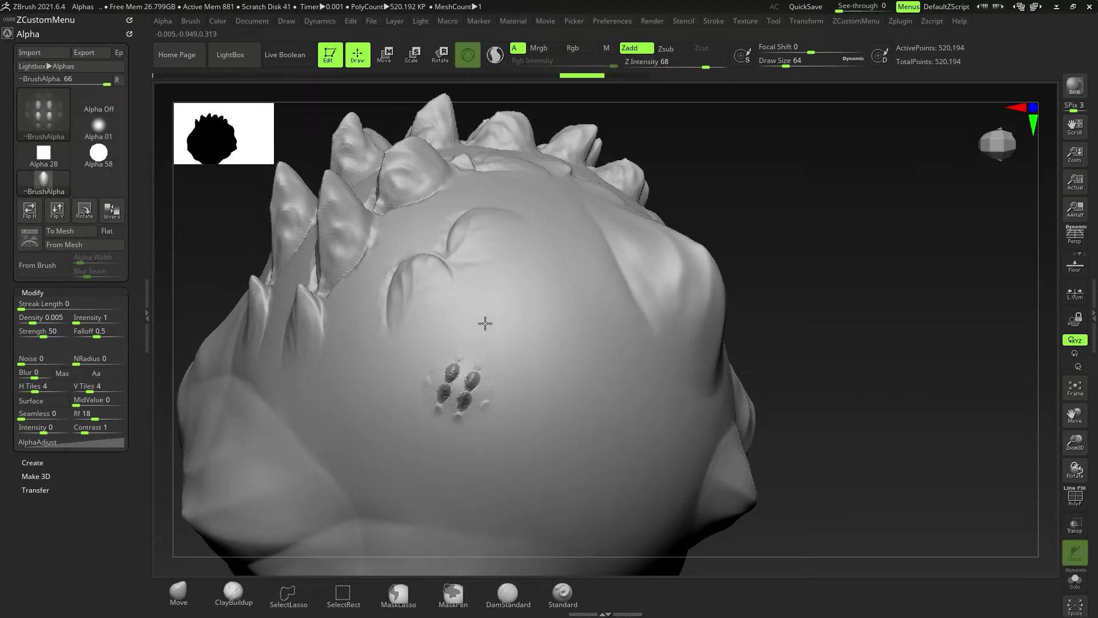
mouse_move(486, 321)
left_mouse_down()
mouse_move(503, 289)
mouse_move(460, 393)
left_mouse_up()
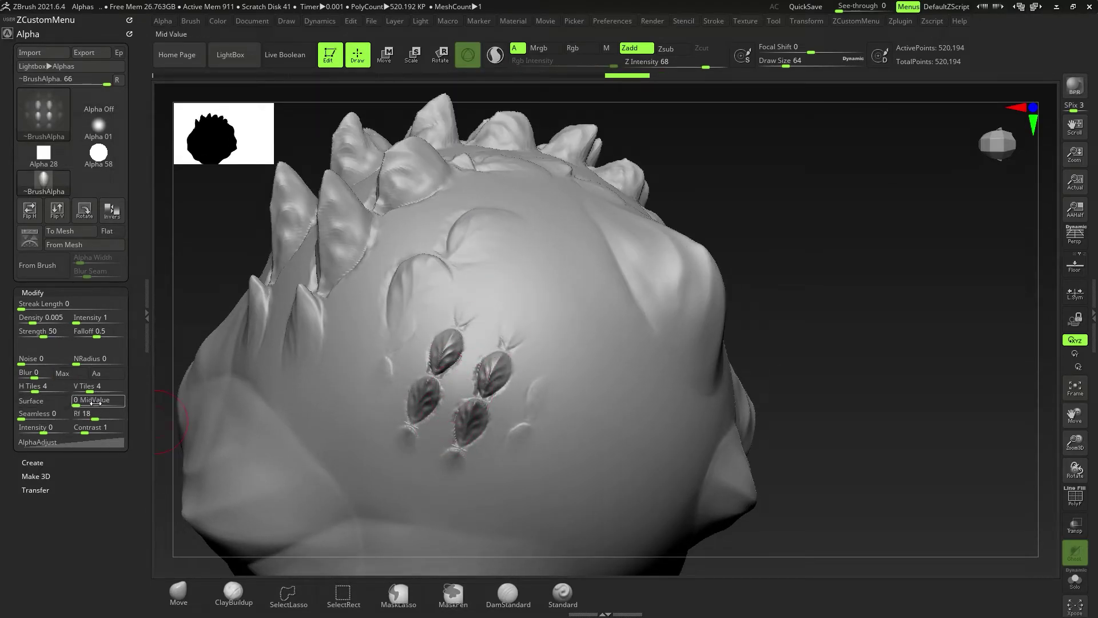
left_click_drag(95, 418, 73, 417)
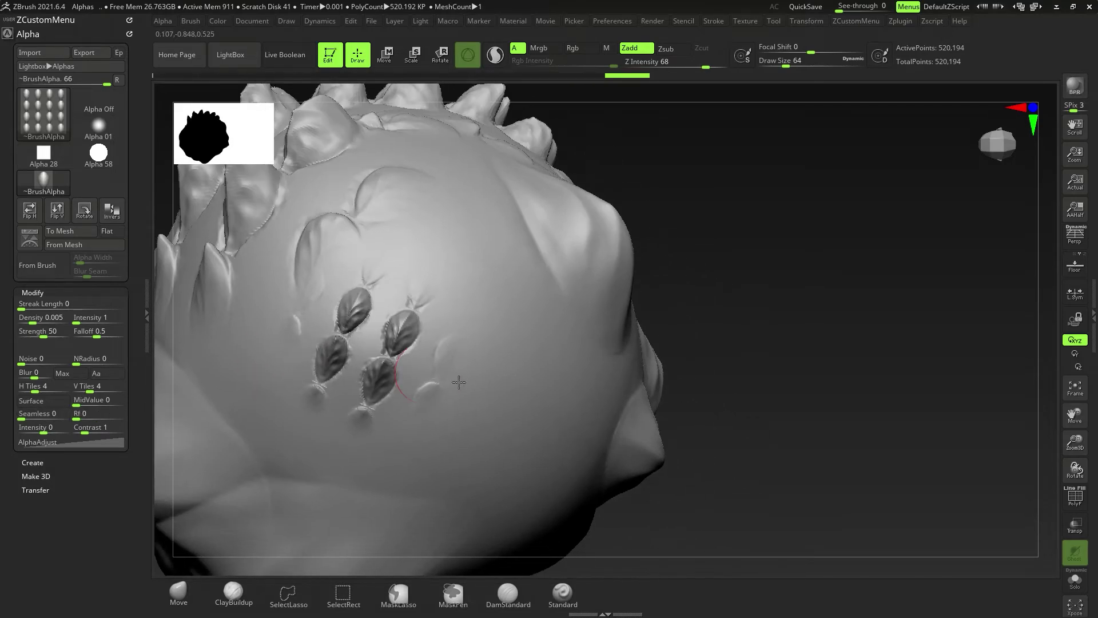
left_click_drag(502, 395, 552, 312)
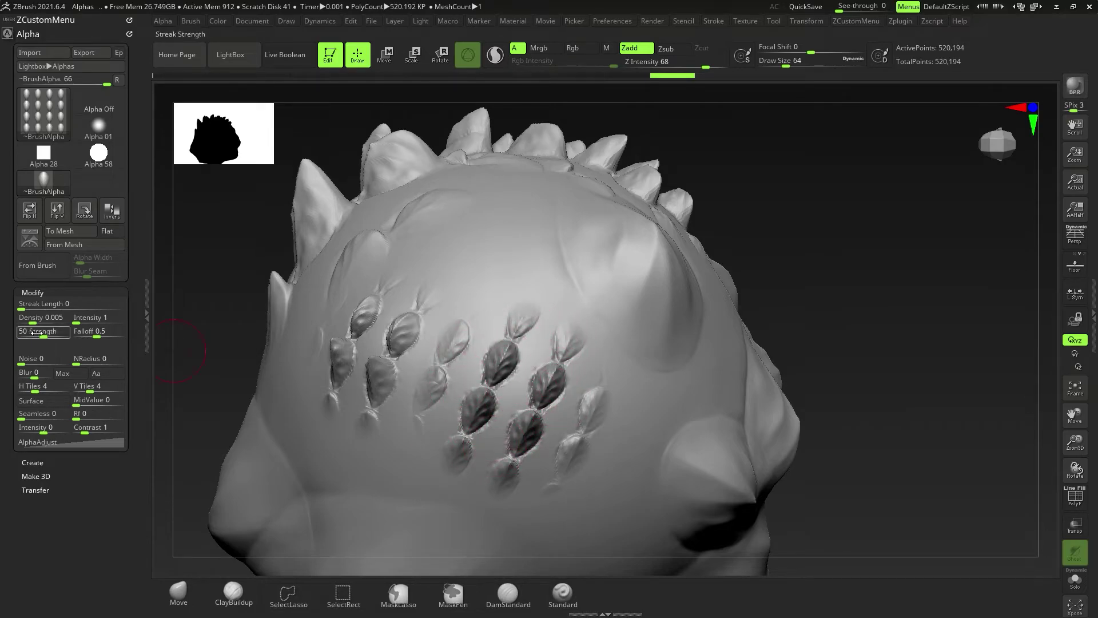
Set the alpha's H Tiles and V Tiles to 1 and Rf to 7, and stamp the single leaf on the model.
mouse_move(69, 389)
left_mouse_down()
mouse_move(55, 389)
mouse_move(88, 417)
left_mouse_up()
right_click_drag(503, 343, 393, 395)
mouse_move(392, 301)
left_mouse_down()
mouse_move(481, 258)
mouse_move(437, 270)
mouse_move(434, 288)
left_mouse_up()
left_click_drag(374, 353, 409, 395)
left_click_drag(415, 236, 466, 317)
mouse_move(466, 318)
right_mouse_down("ctrl")
mouse_move(458, 240)
mouse_move(538, 343)
mouse_move(454, 323)
mouse_move(569, 314)
mouse_move(528, 319)
mouse_move(543, 326)
mouse_move(535, 336)
mouse_move(509, 319)
right_mouse_up("ctrl")
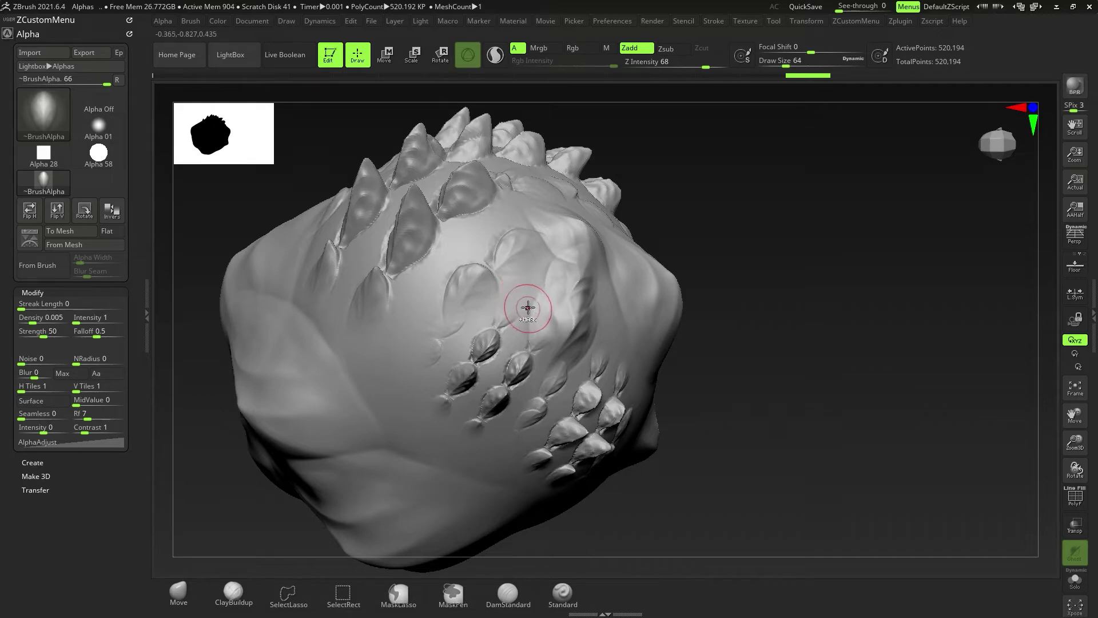
mouse_move(522, 309)
right_mouse_down()
mouse_move(510, 302)
mouse_move(531, 316)
mouse_move(529, 284)
mouse_move(540, 284)
mouse_move(527, 298)
mouse_move(586, 292)
mouse_move(598, 278)
mouse_move(591, 294)
right_mouse_up()
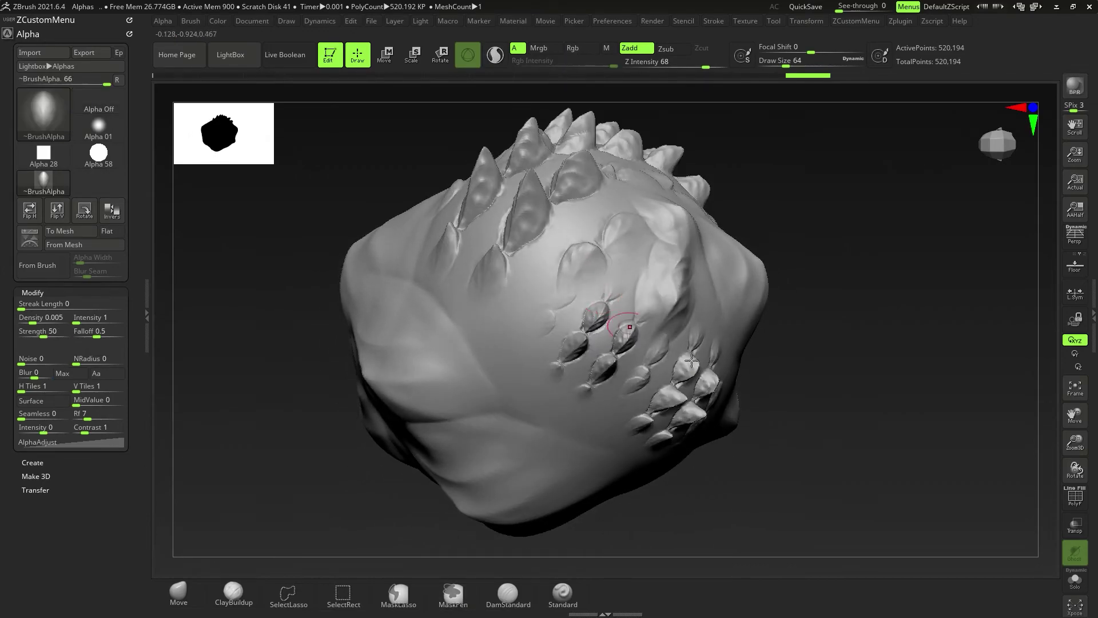